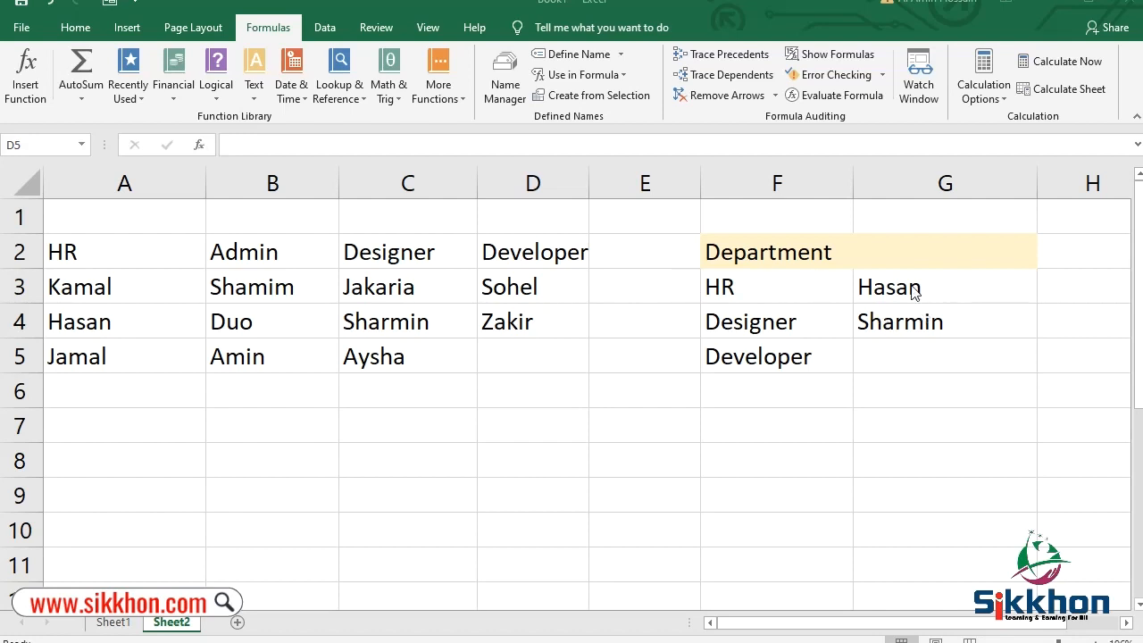
- Clear the employee names from cells G3 and G4
left_click(913, 292)
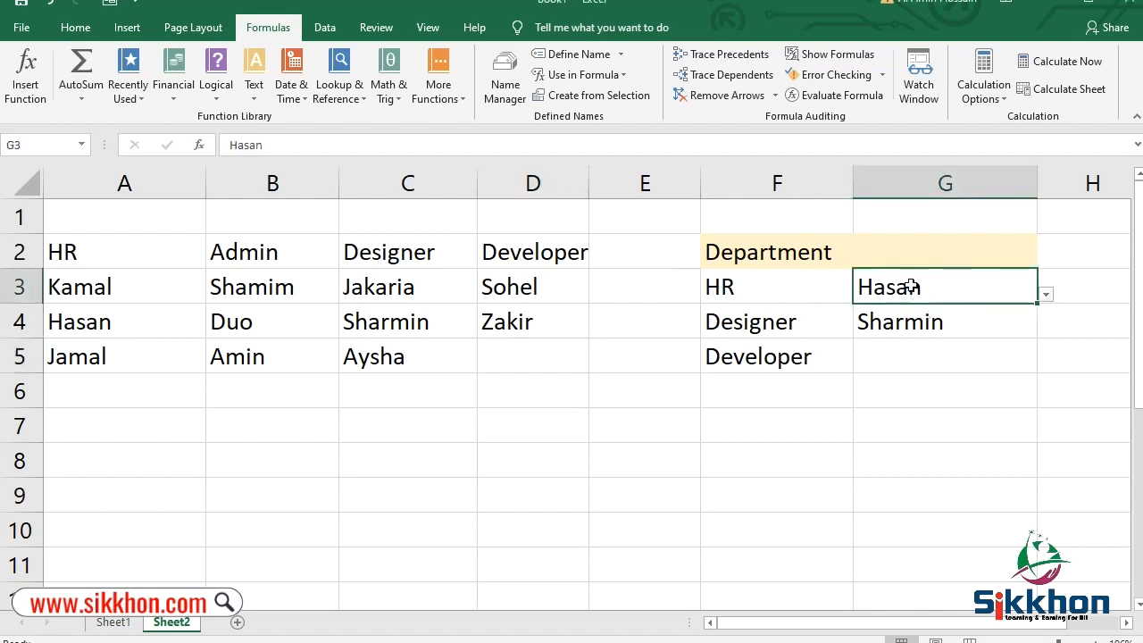
key("Delete")
left_click(904, 320)
key("Delete")
- Choose the second HR employee in G3 from its dropdown and view the Designer choices offered in G4
left_click(920, 297)
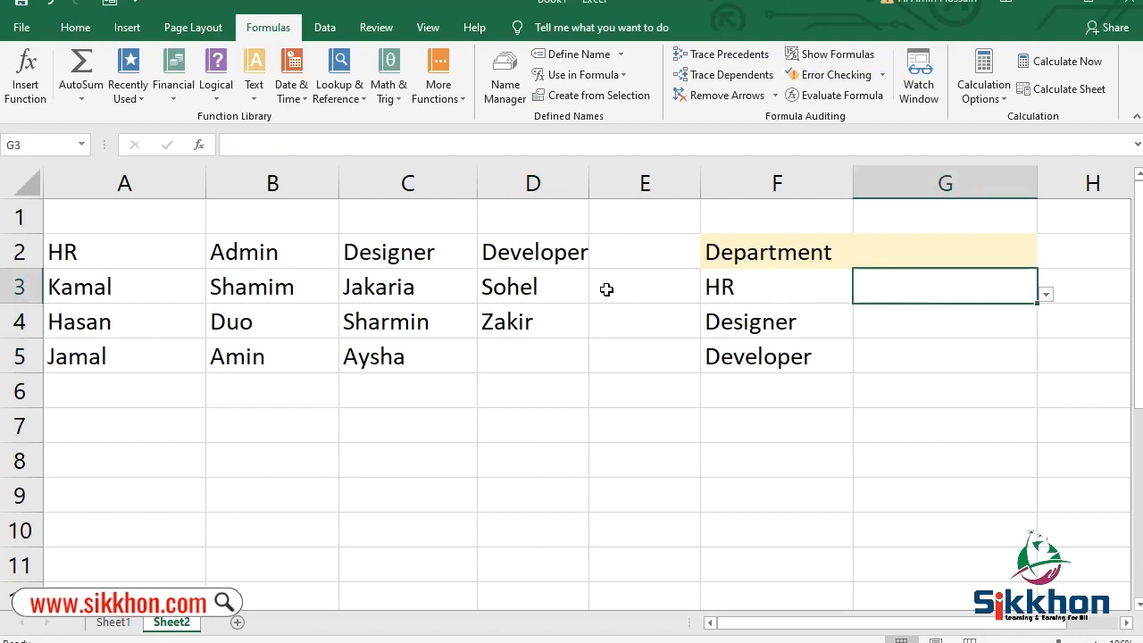
left_click(1046, 295)
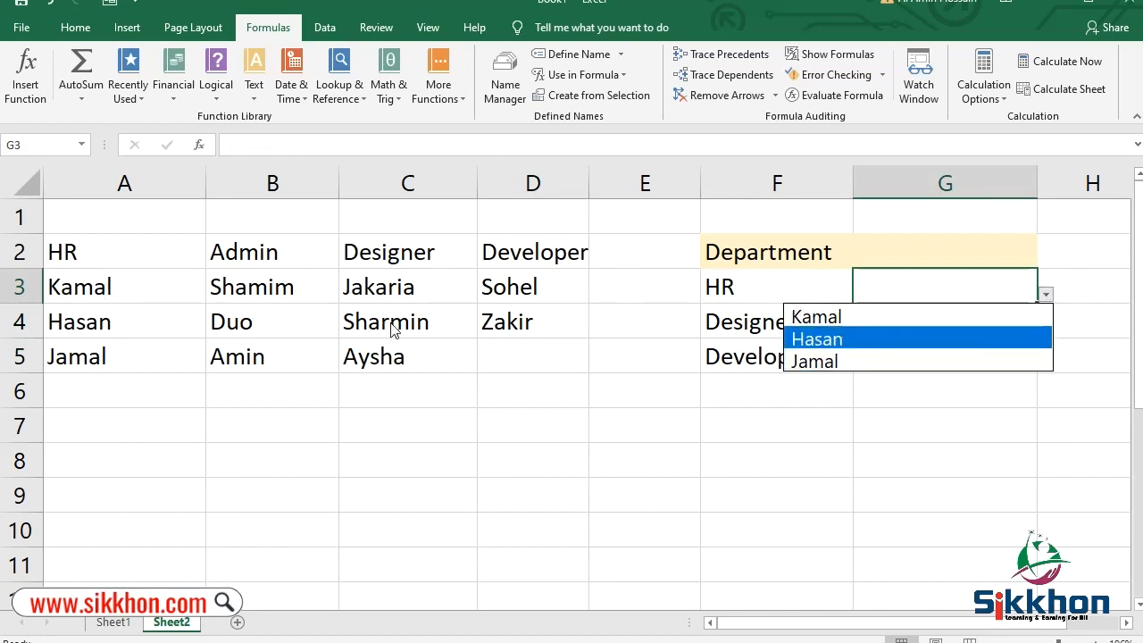
left_click(880, 347)
left_click(1025, 330)
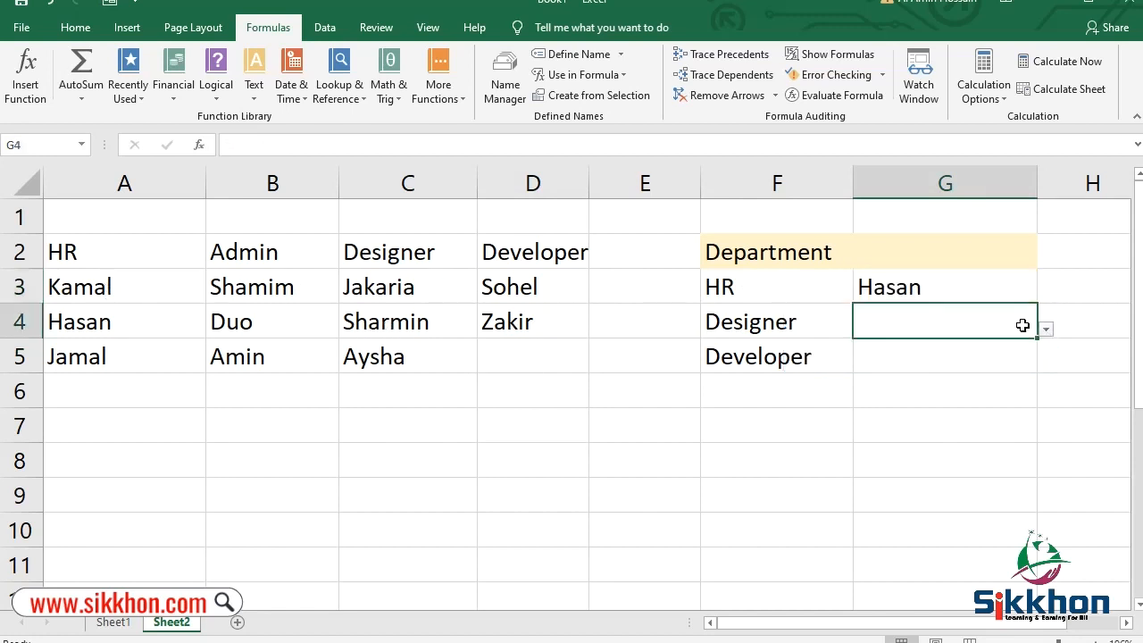
left_click(1046, 330)
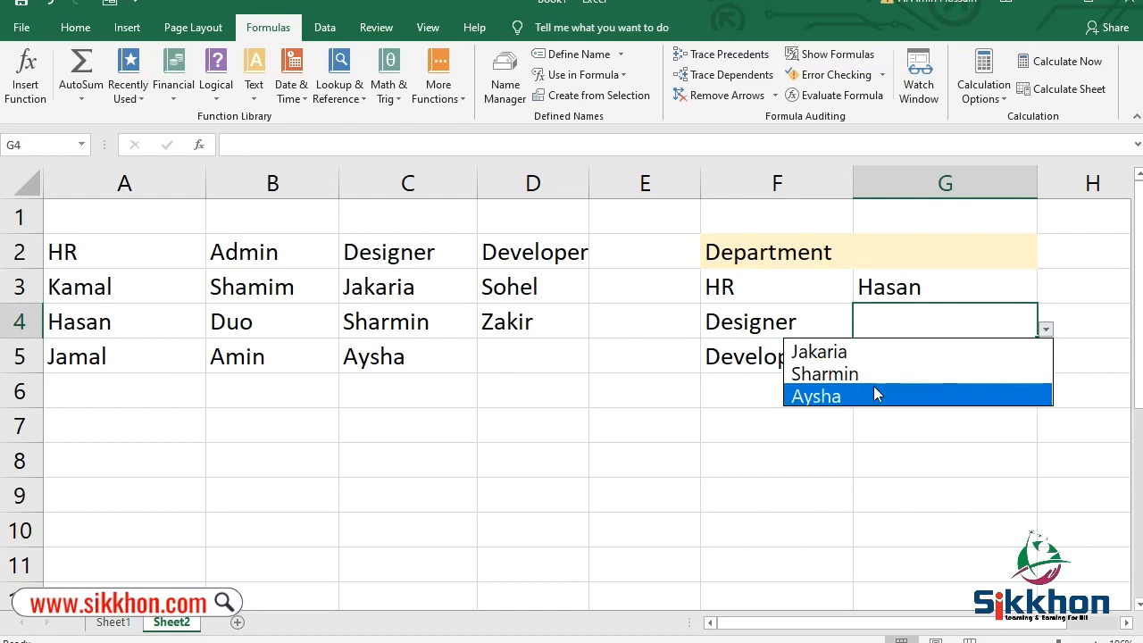
left_click(735, 286)
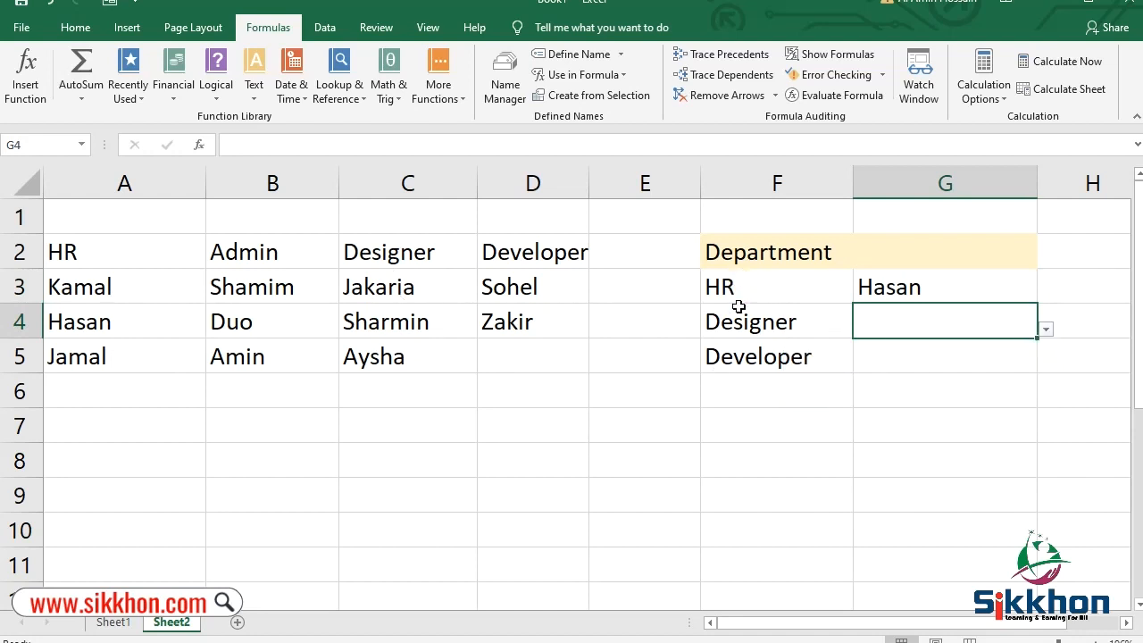
- Choose Admin as the department in F6 and open the dependent employee dropdown in G6
left_click(751, 382)
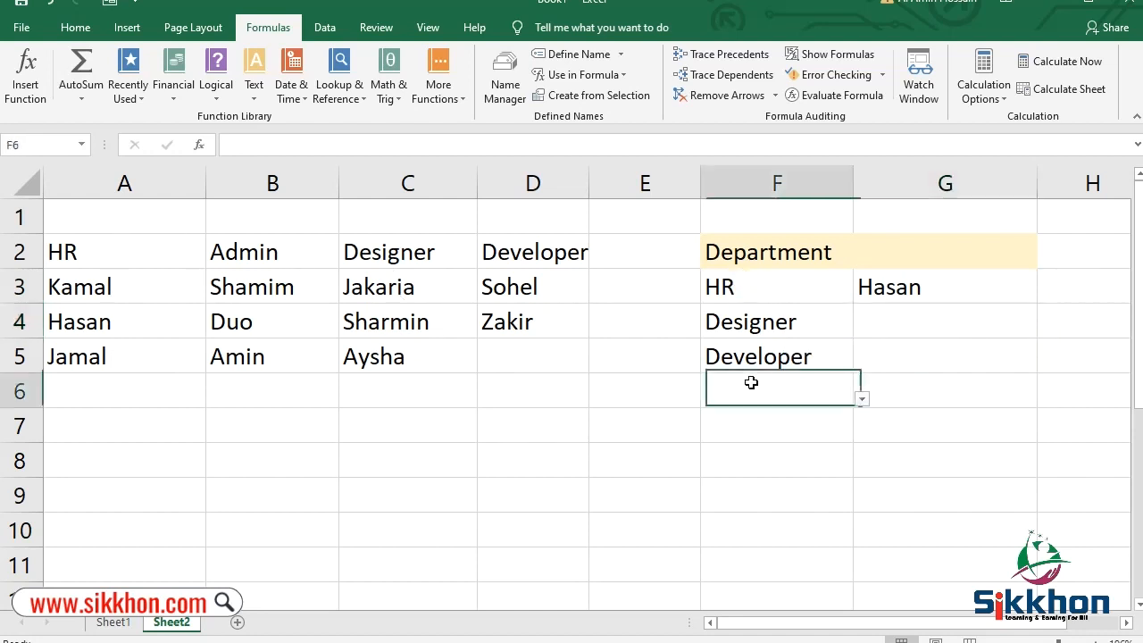
left_click(869, 402)
left_click(799, 395)
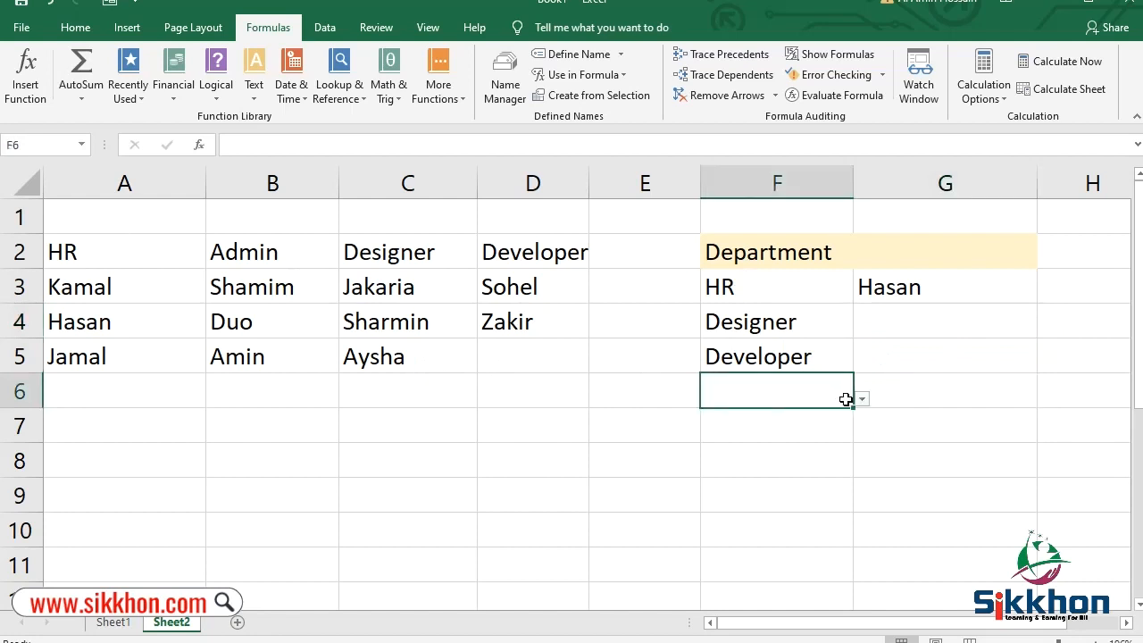
left_click(862, 400)
left_click(768, 438)
left_click(919, 394)
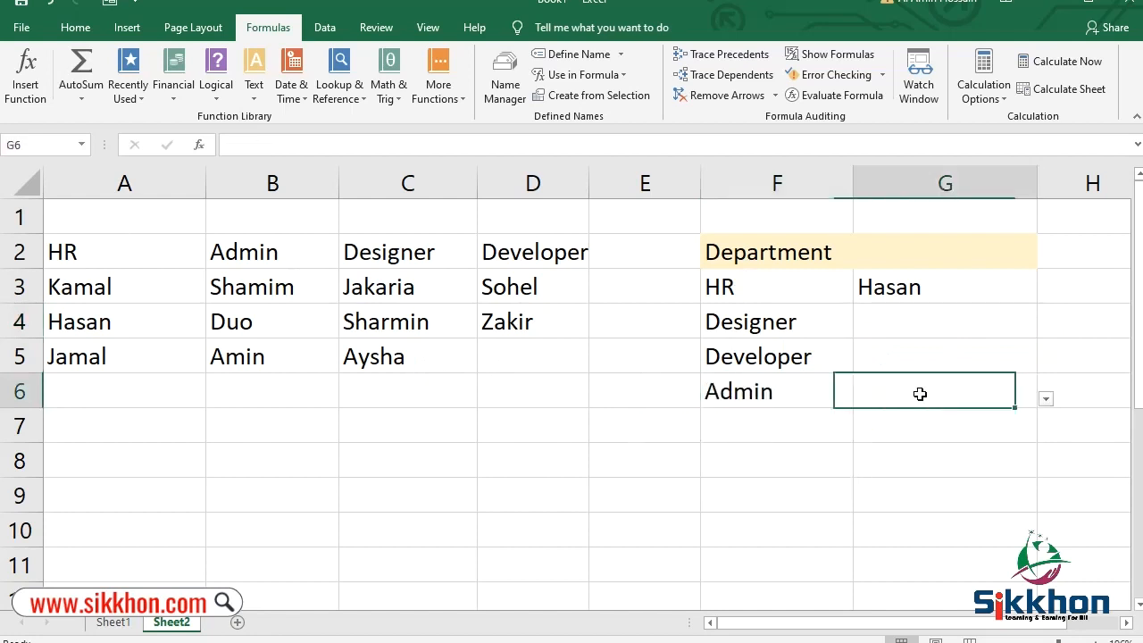
left_click(1045, 399)
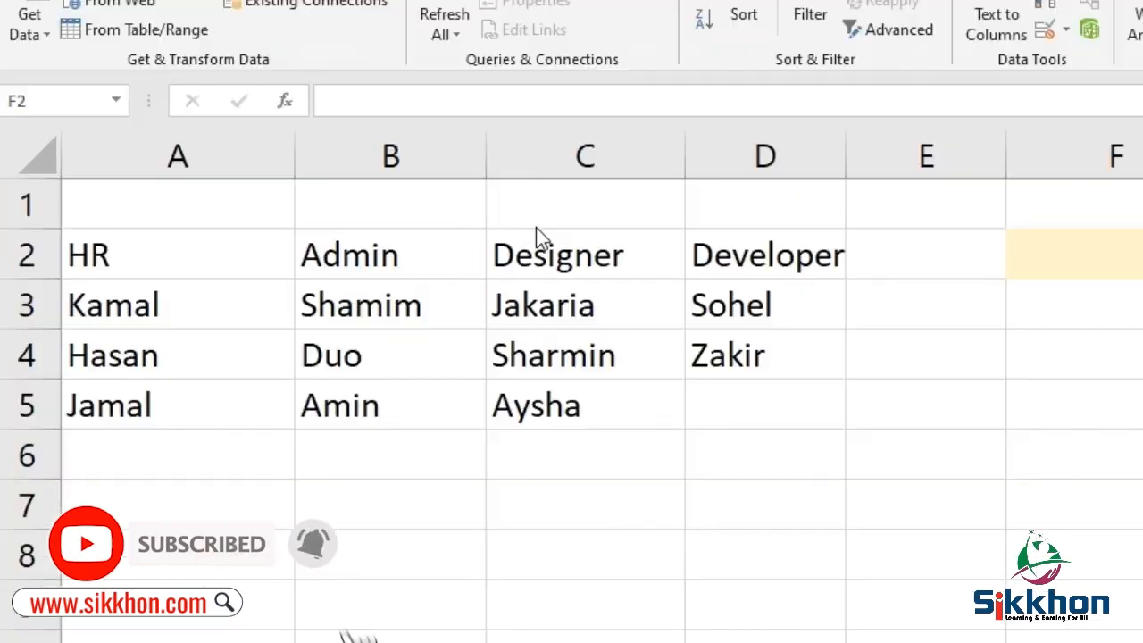
left_click(184, 251)
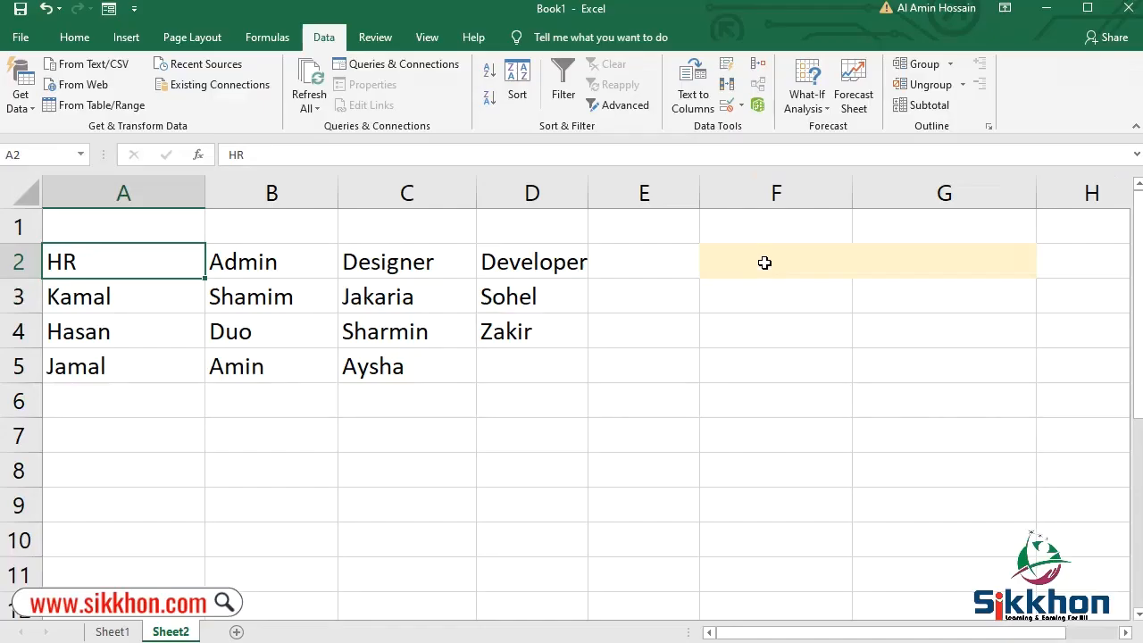
left_click(1105, 255)
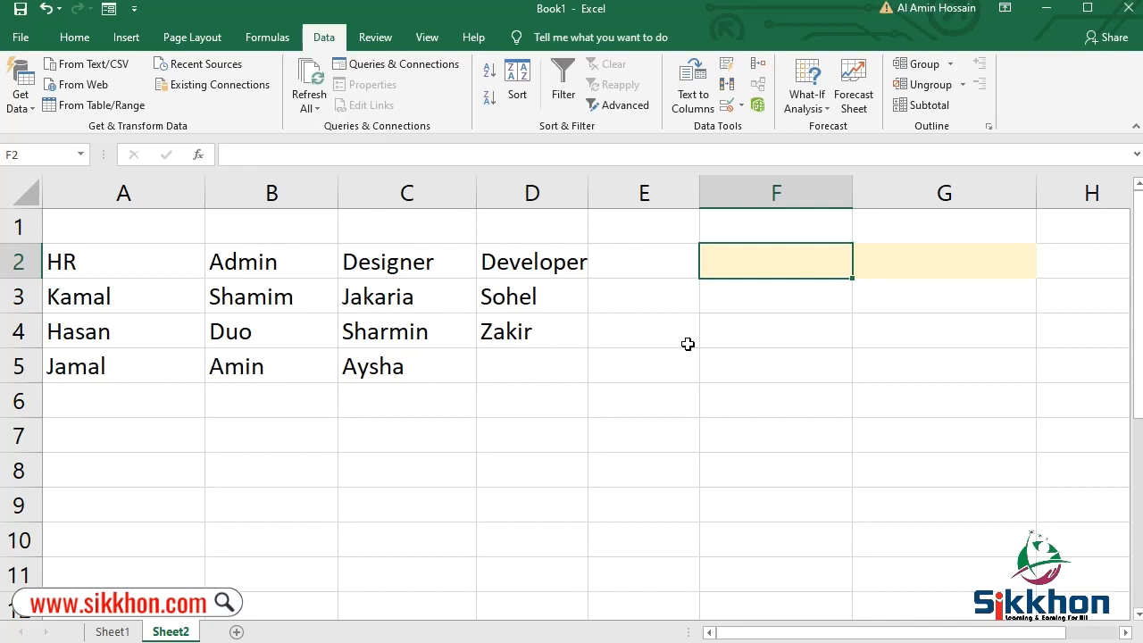
- Apply list data validation to the column F cells from F3 downward, with =$A$2:$D$2 as the source
left_click_drag(775, 296, 766, 596)
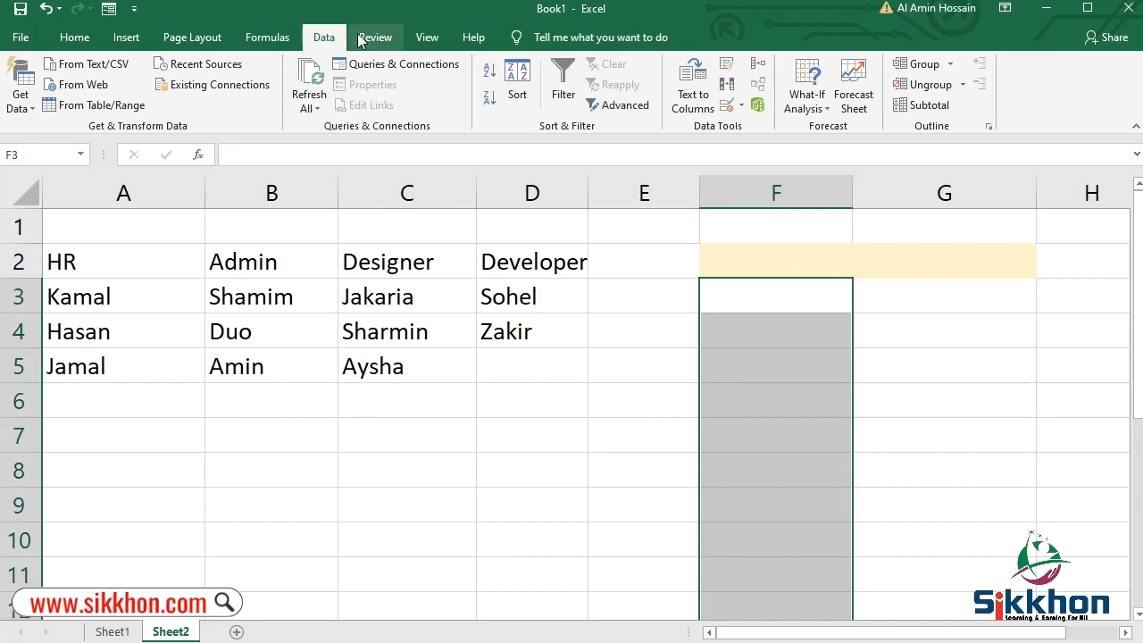
left_click(727, 105)
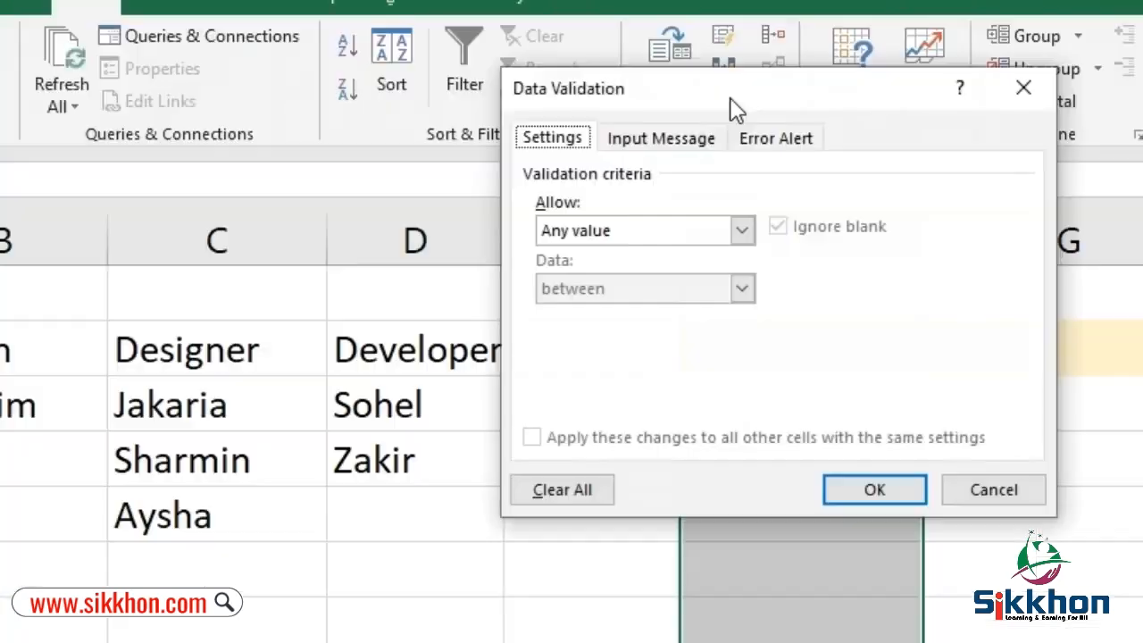
left_click(617, 232)
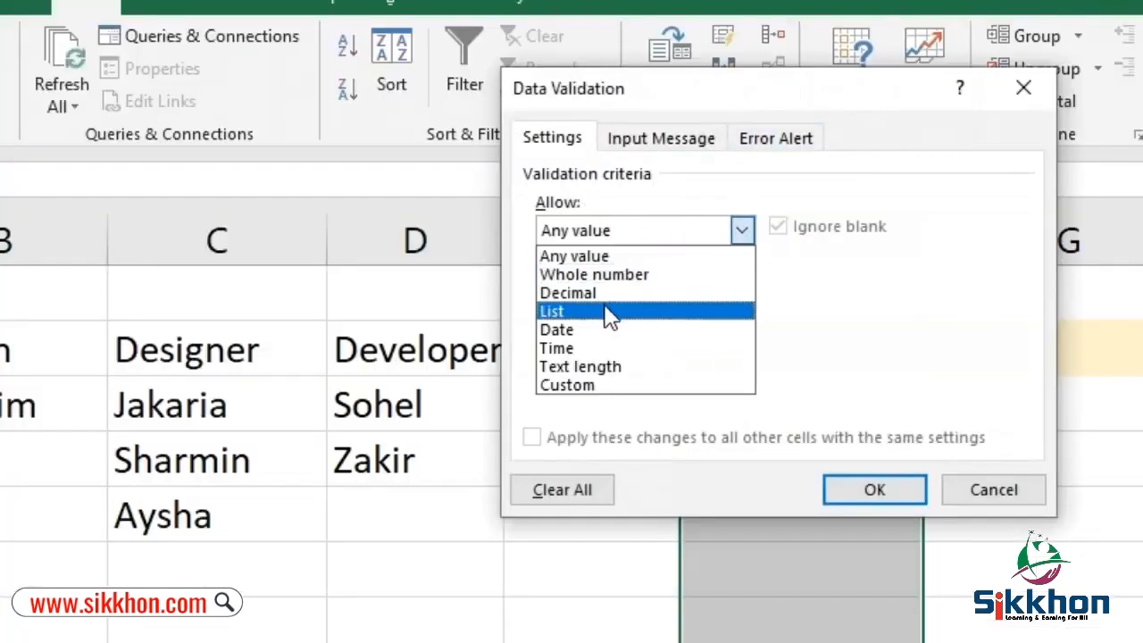
left_click(610, 314)
left_click(907, 347)
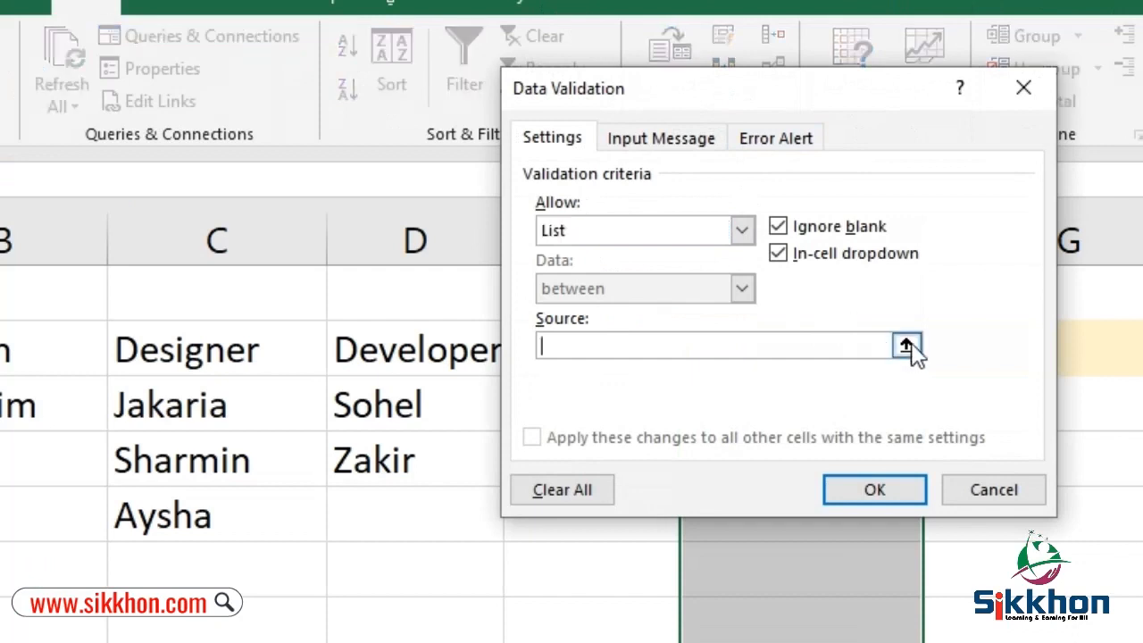
left_click_drag(62, 260, 518, 257)
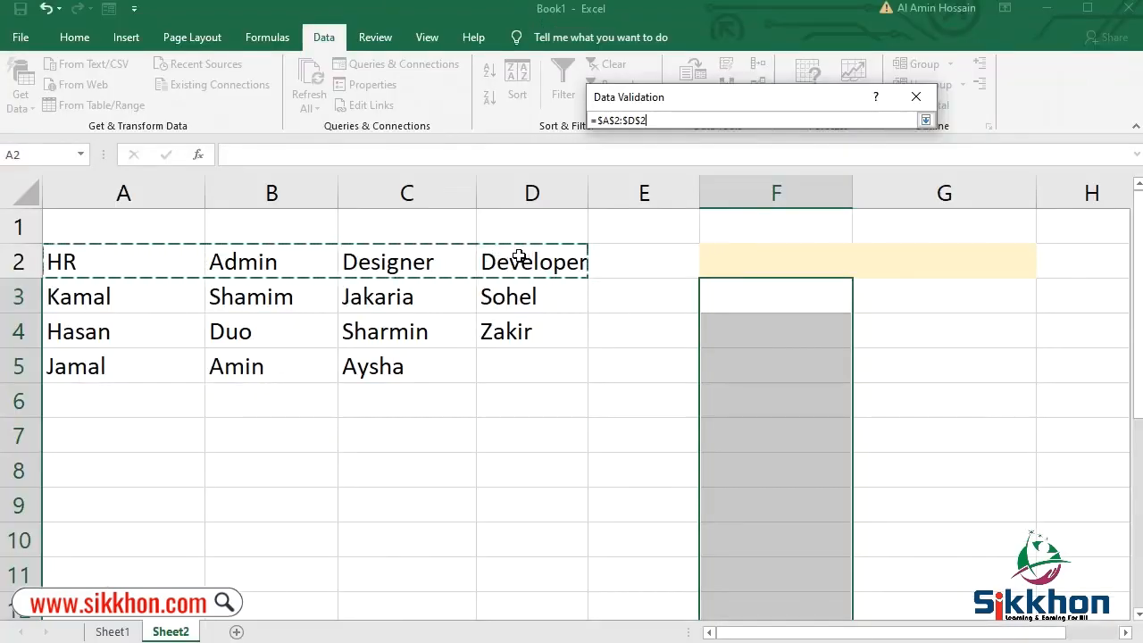
left_click(925, 119)
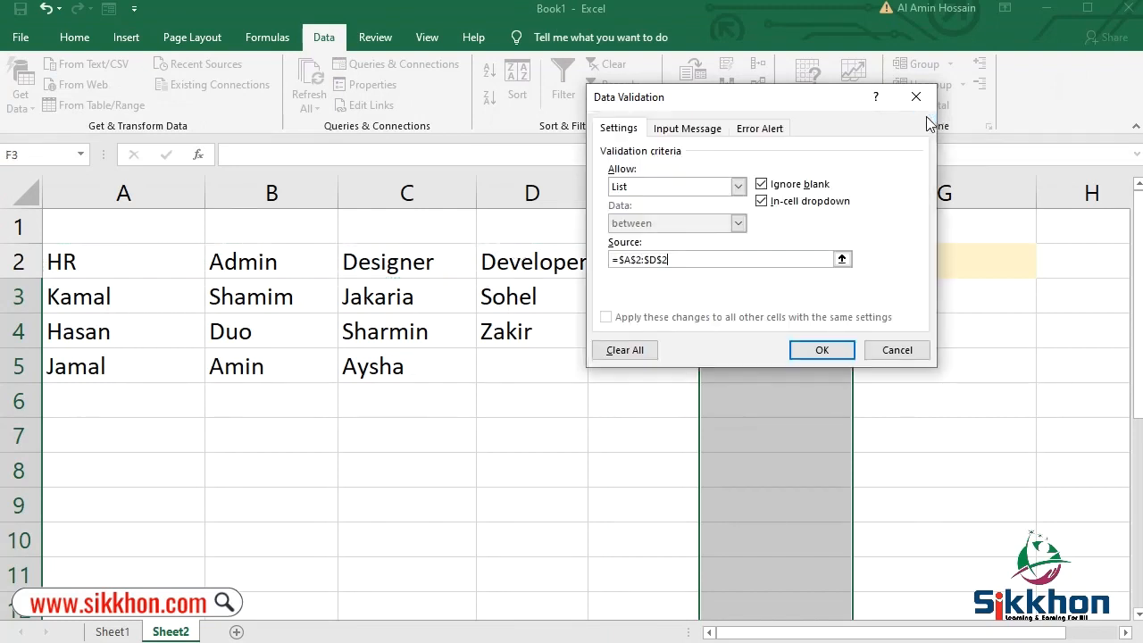
left_click(811, 348)
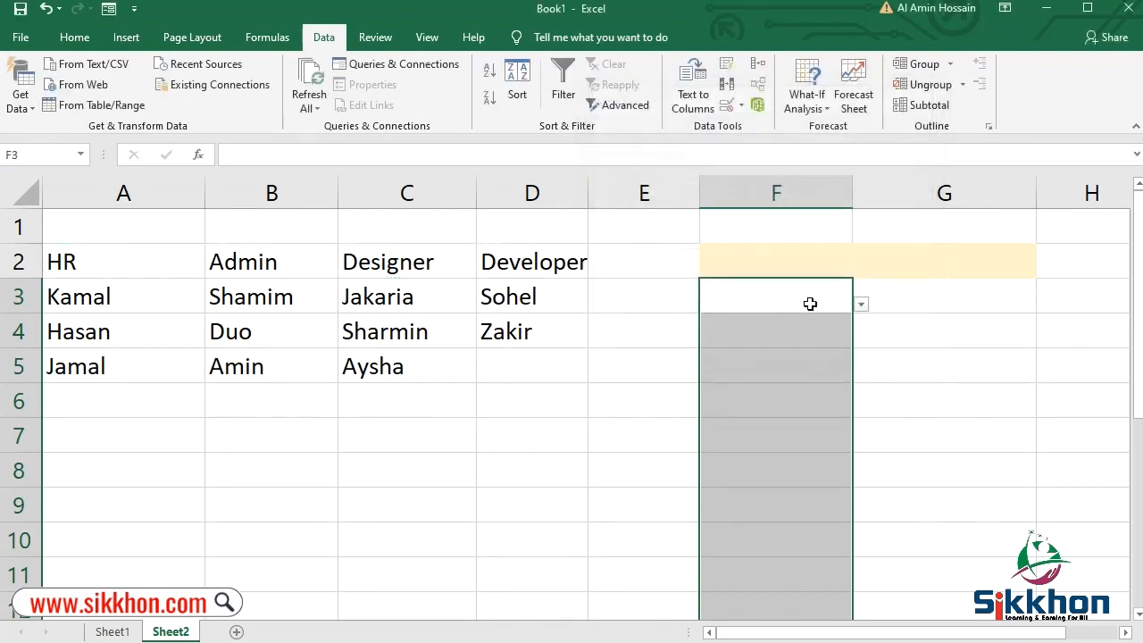
- Choose HR in F3 from the department dropdown
left_click(861, 305)
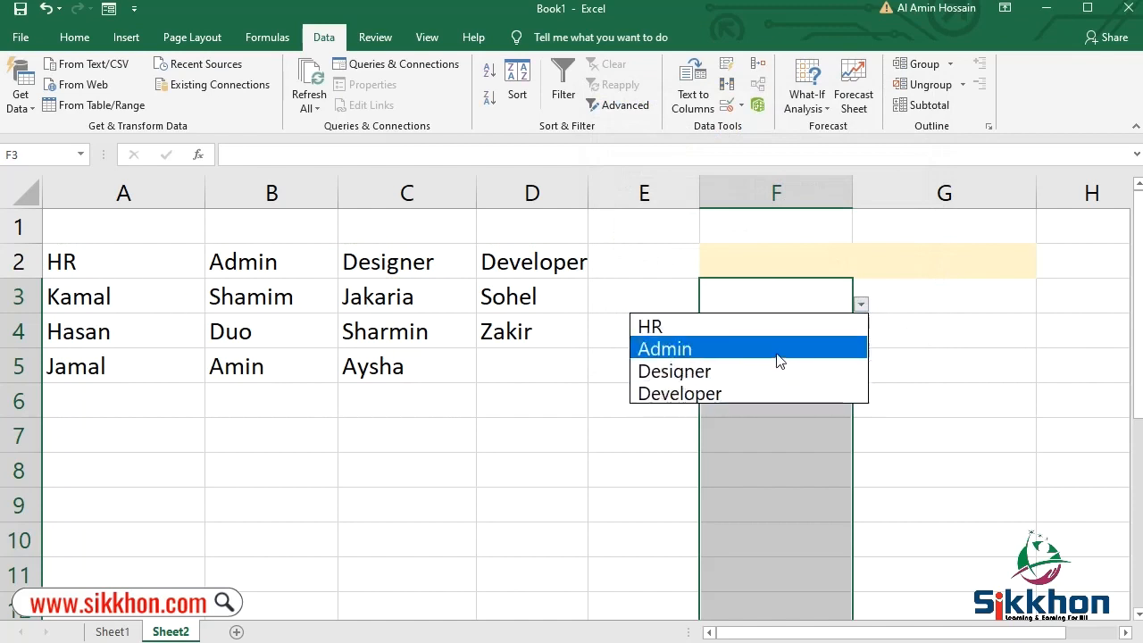
left_click(782, 330)
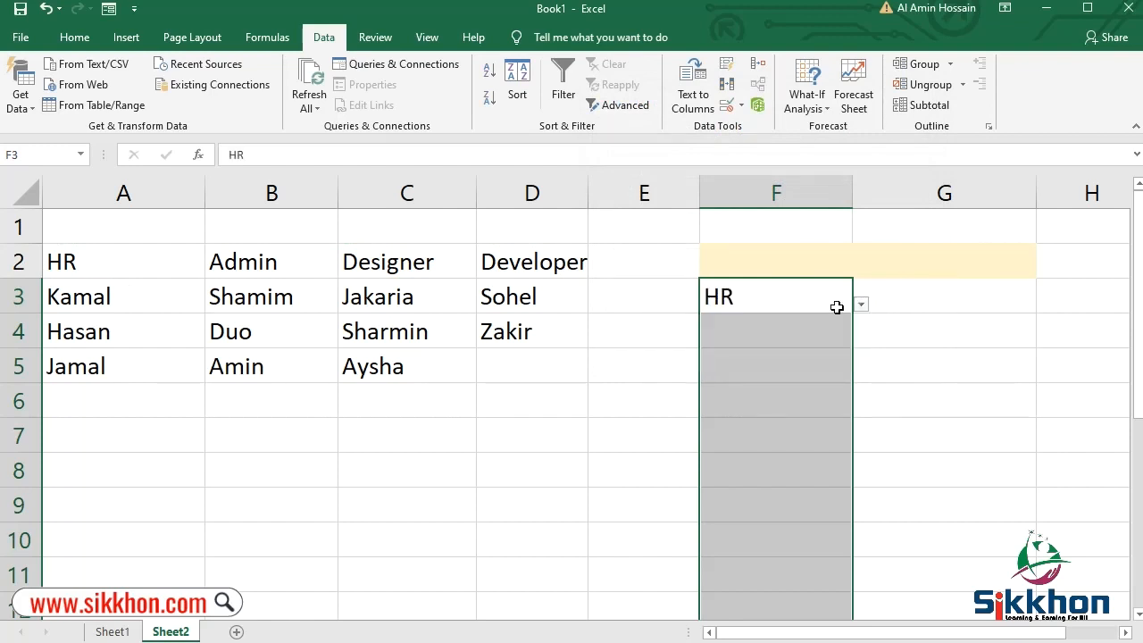
left_click(913, 305)
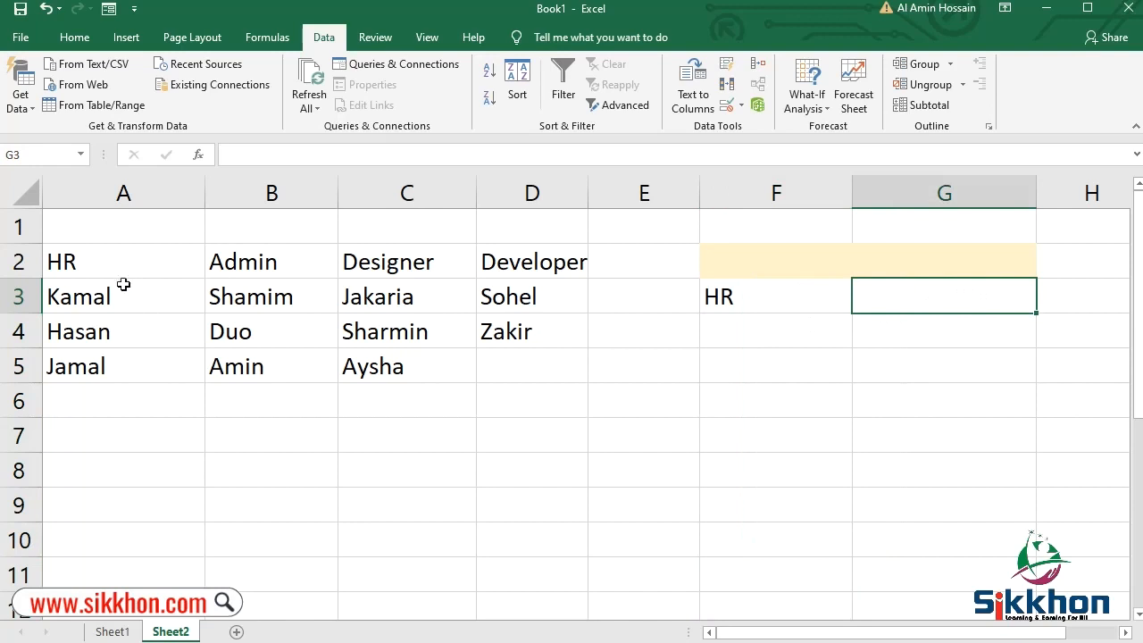
- Create named ranges from the table A2:D5, taking the names from the top row only
left_click(120, 293)
left_click_drag(84, 260, 577, 367)
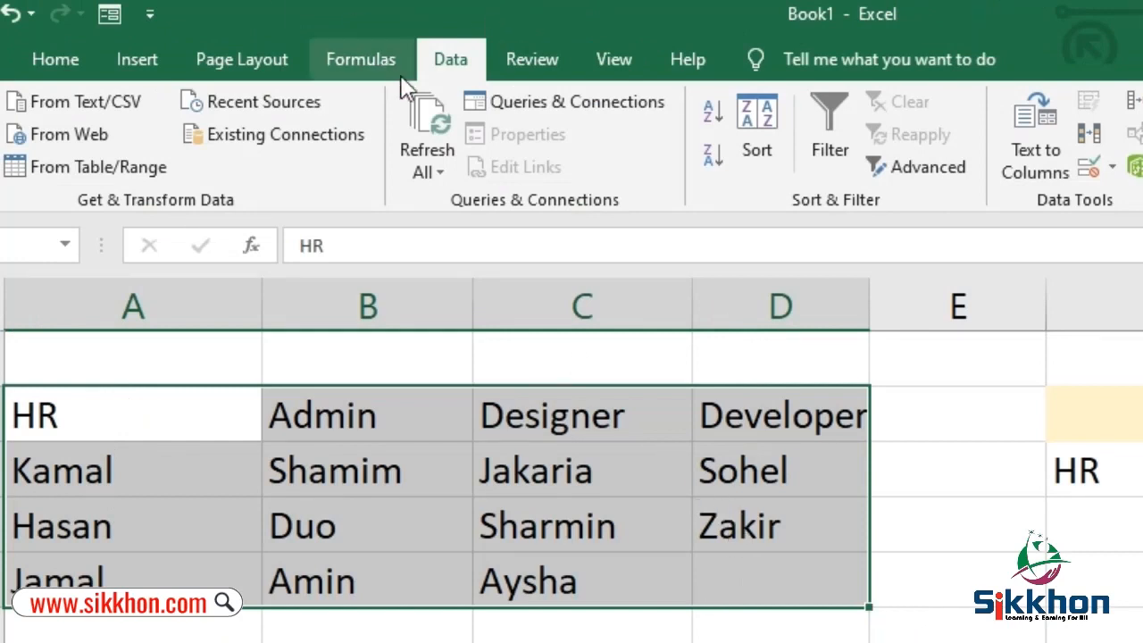
left_click(358, 64)
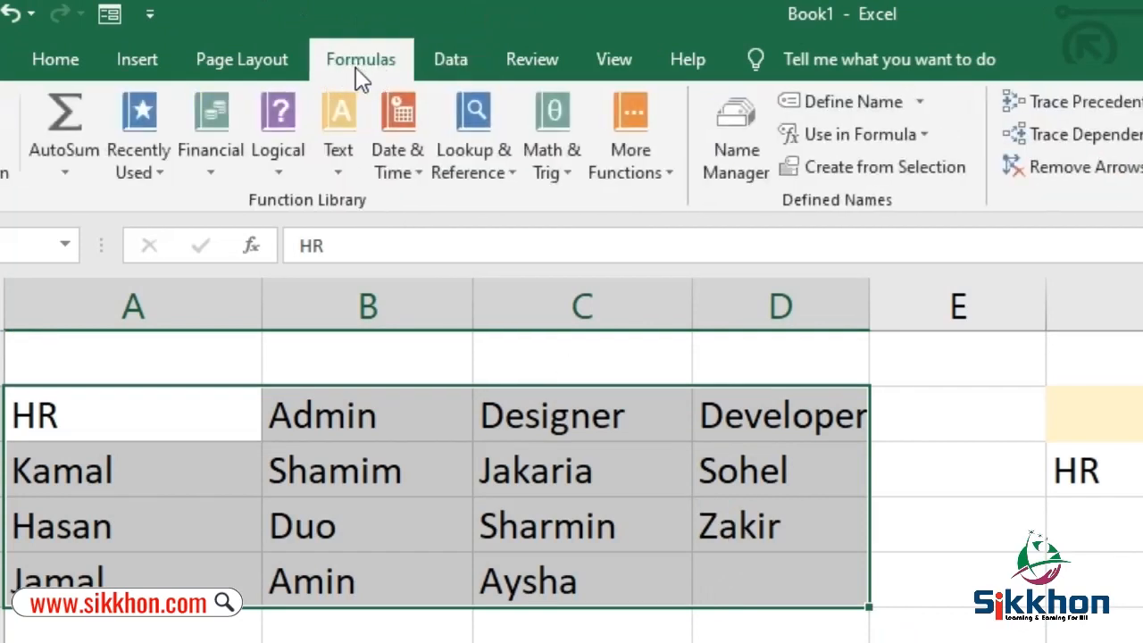
left_click(861, 181)
left_click_drag(1140, 252, 1015, 359)
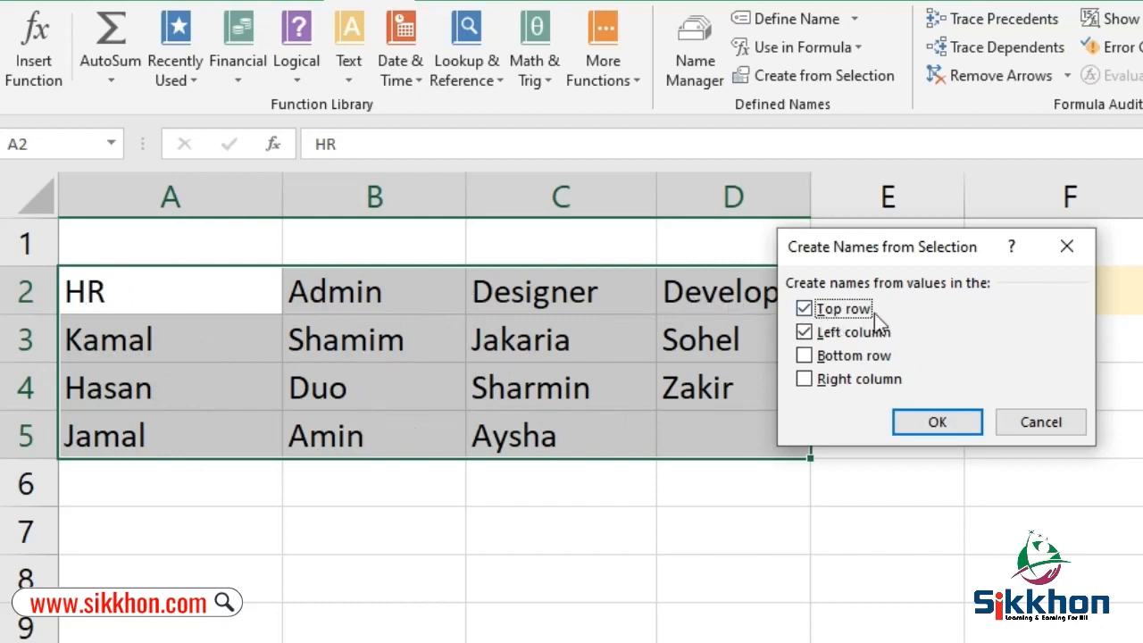
left_click(805, 309)
left_click_drag(909, 252, 774, 519)
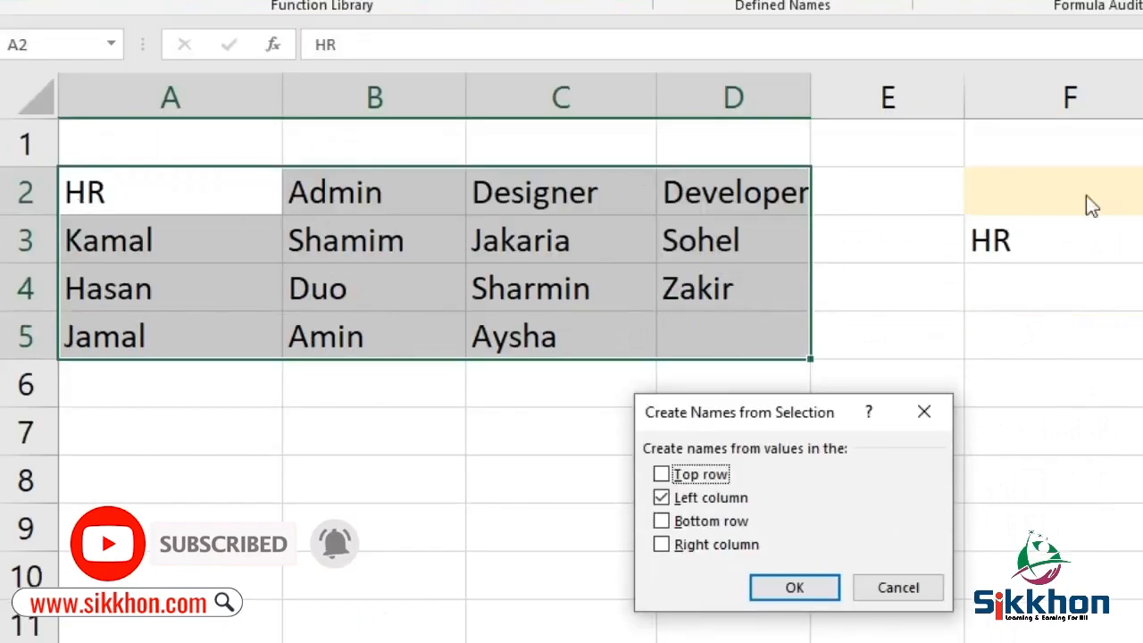
left_click(682, 478)
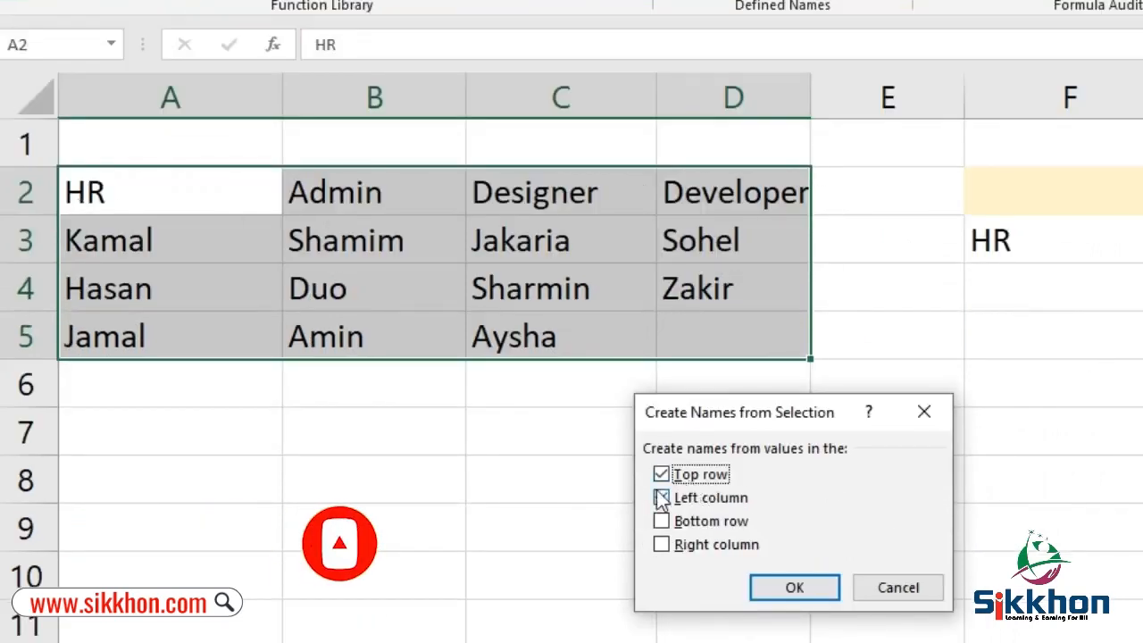
left_click(659, 498)
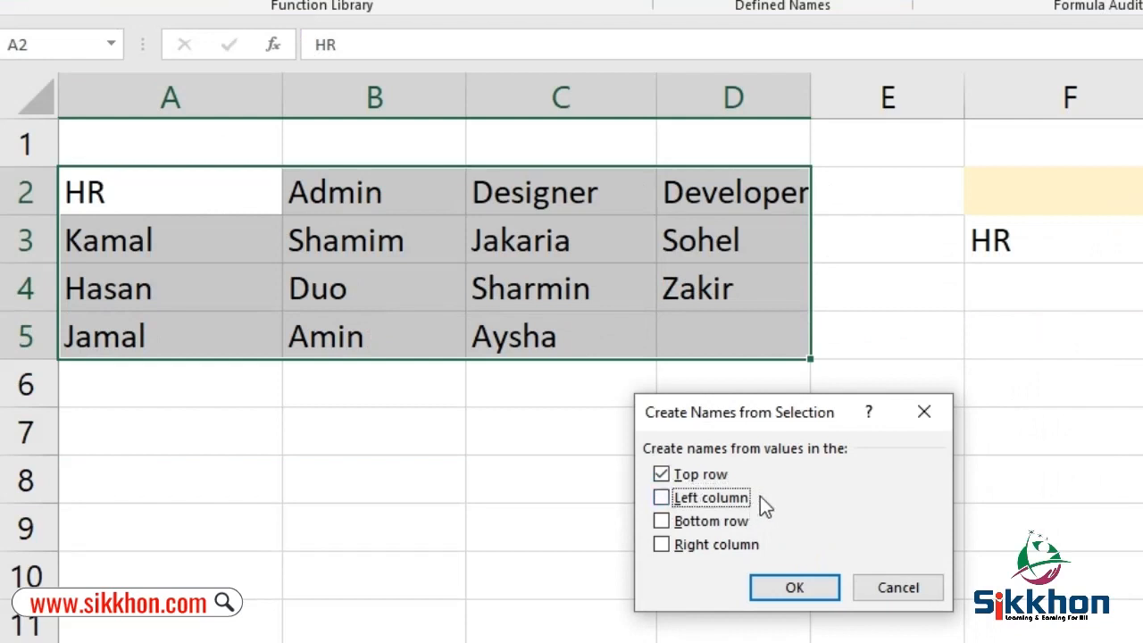
left_click(811, 596)
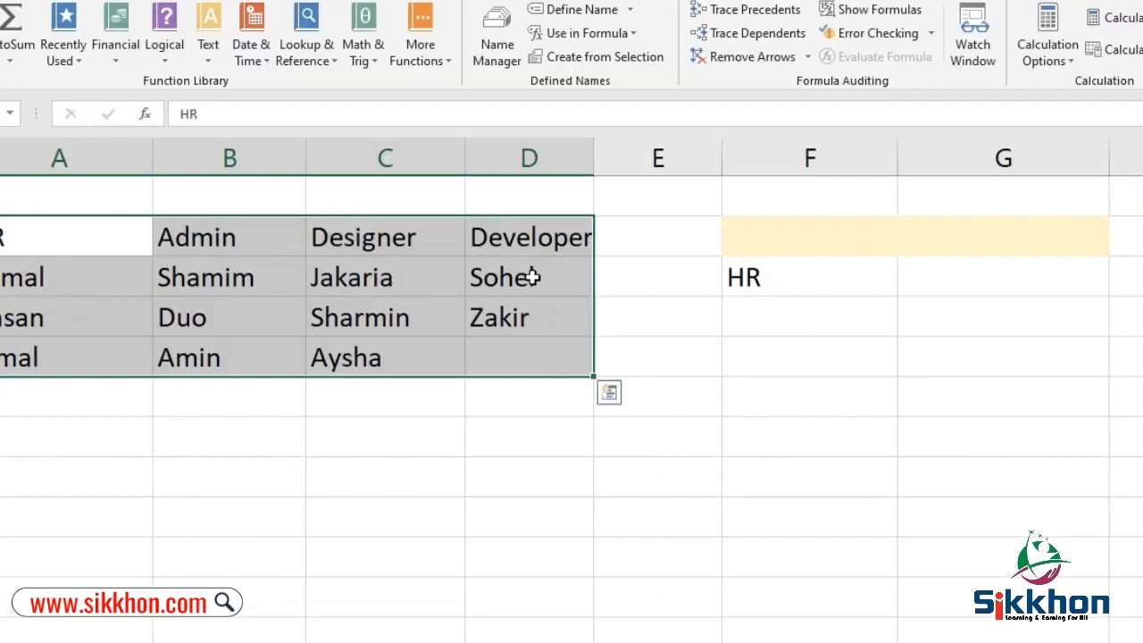
- Start data validation for the column G cells from G3 downward and allow only a list
left_click(1061, 285)
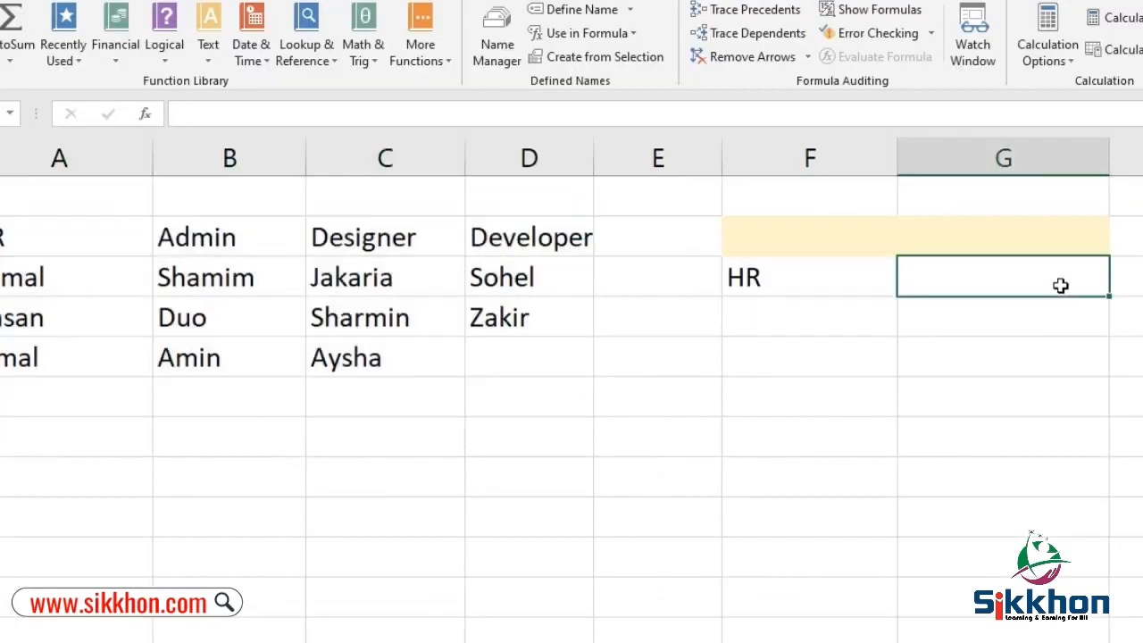
left_click_drag(1054, 284, 1059, 629)
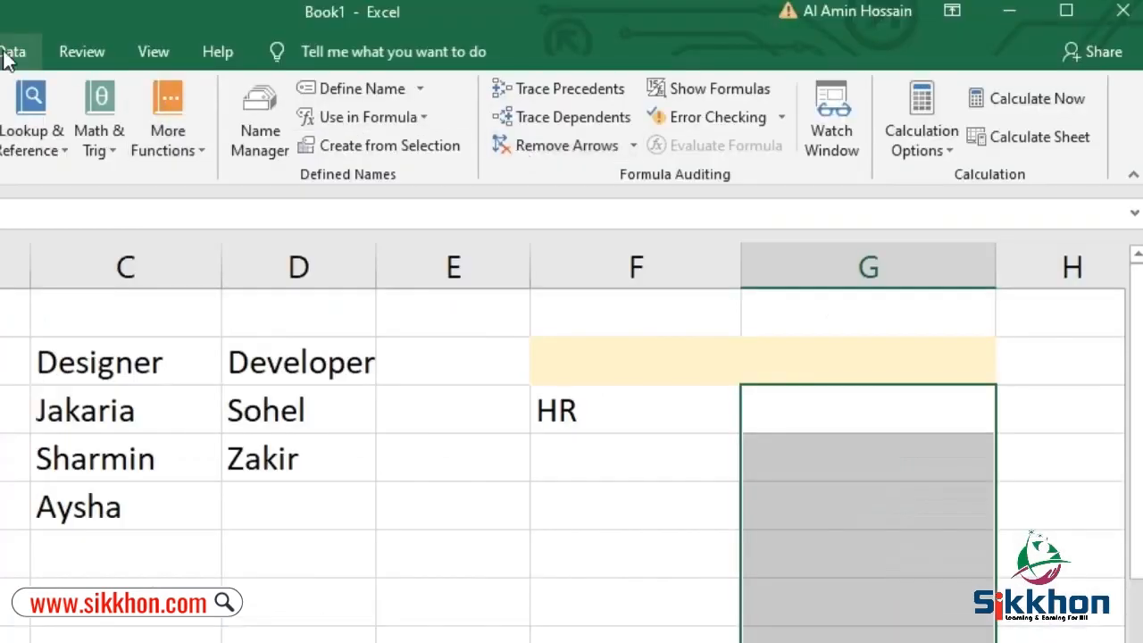
left_click(7, 54)
left_click(573, 149)
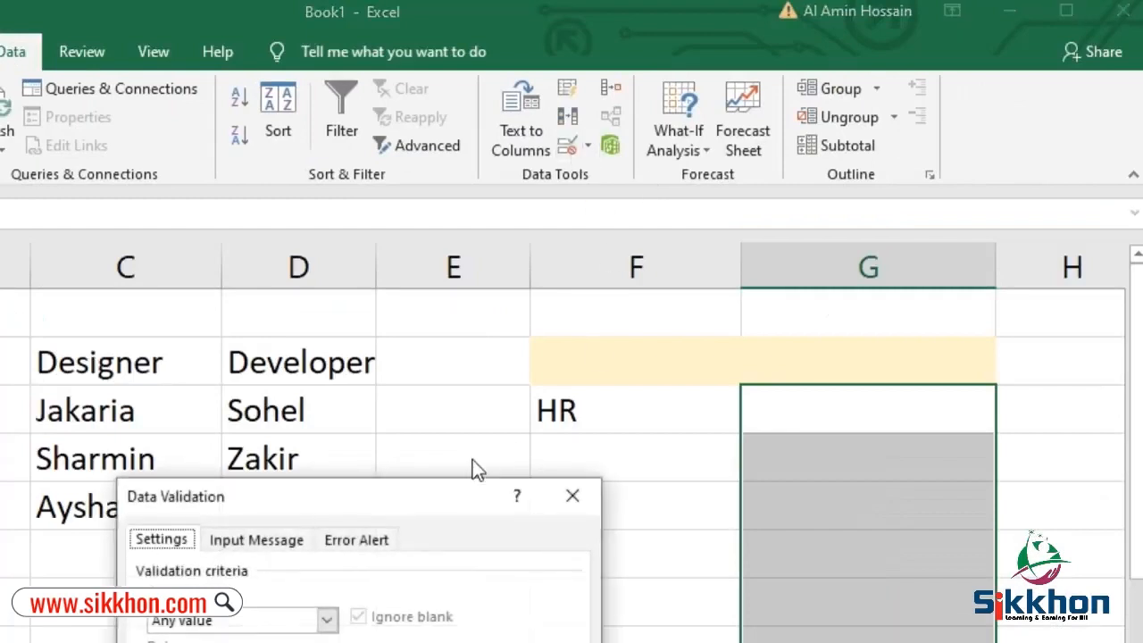
left_click_drag(438, 497, 517, 329)
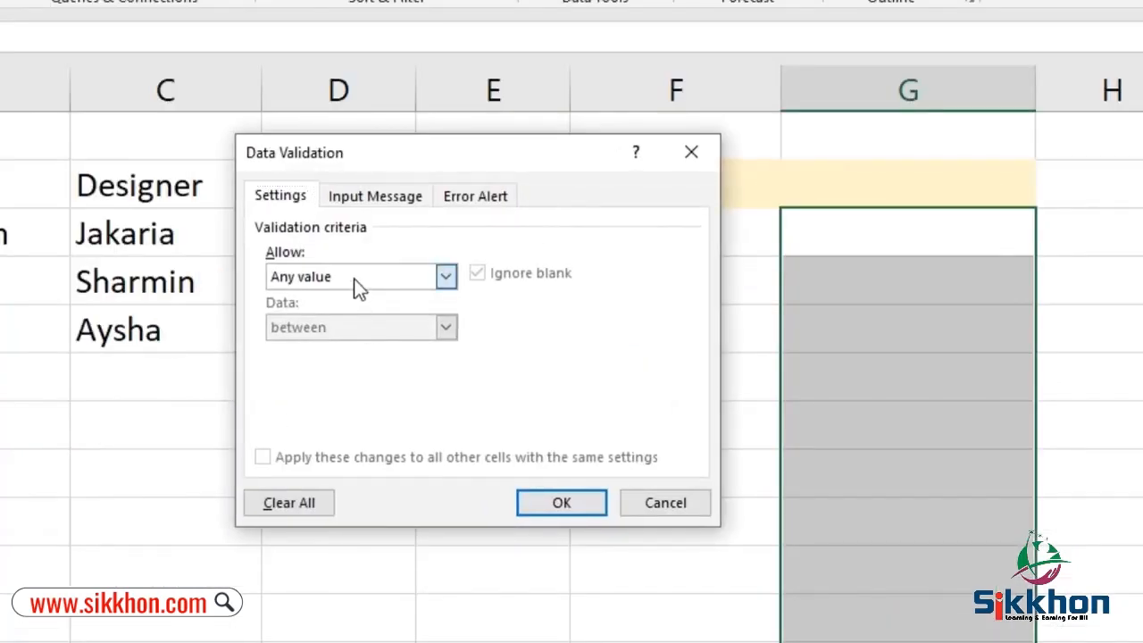
left_click(357, 286)
left_click(316, 349)
left_click_drag(449, 158, 282, 153)
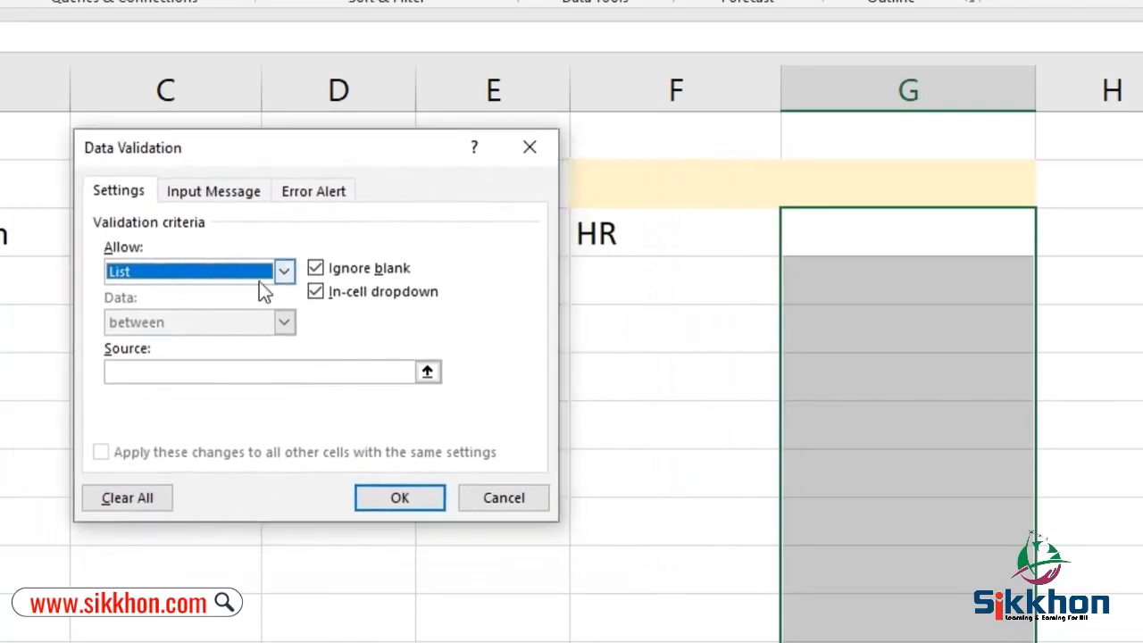
- Set the validation list source to =indirect(f3) and apply it to the selected column G cells
left_click(217, 377)
type("=")
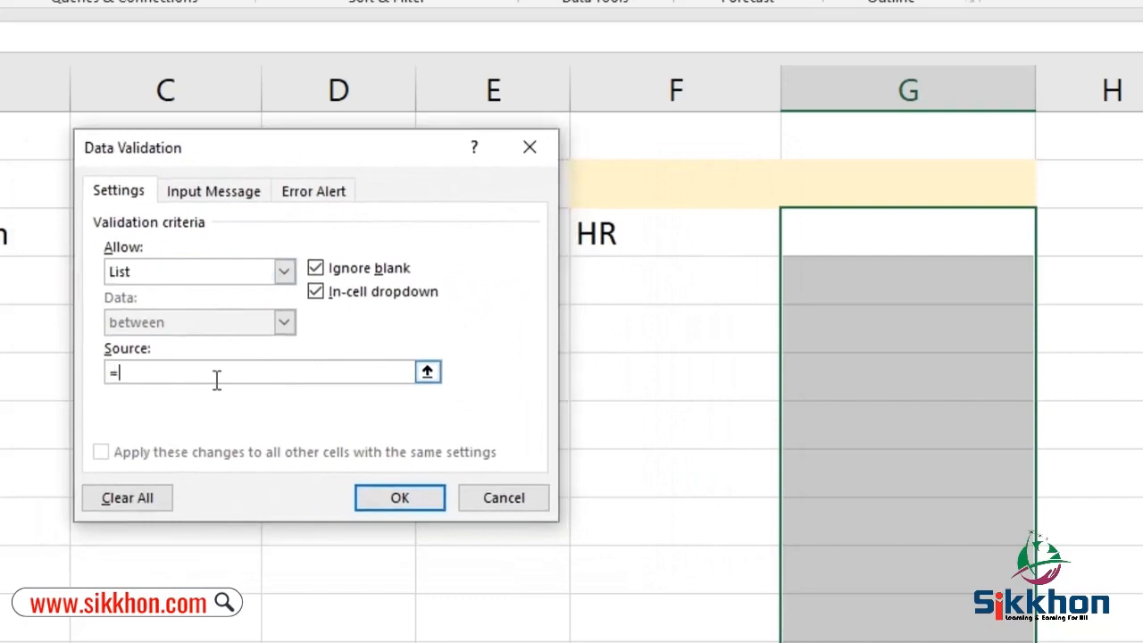
type("indirect")
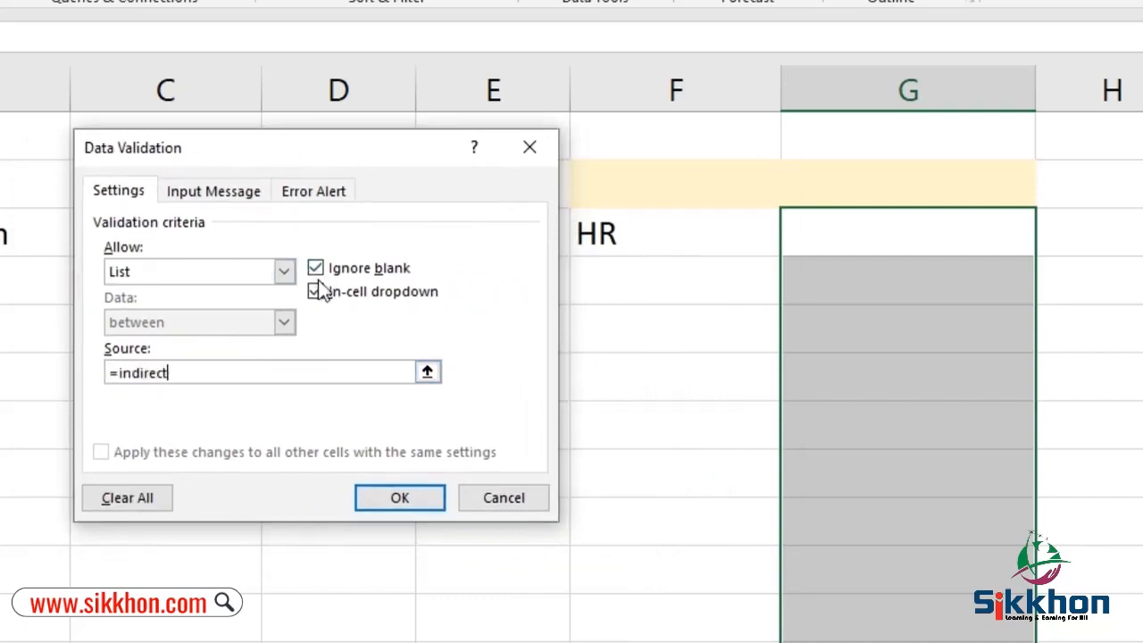
type("(")
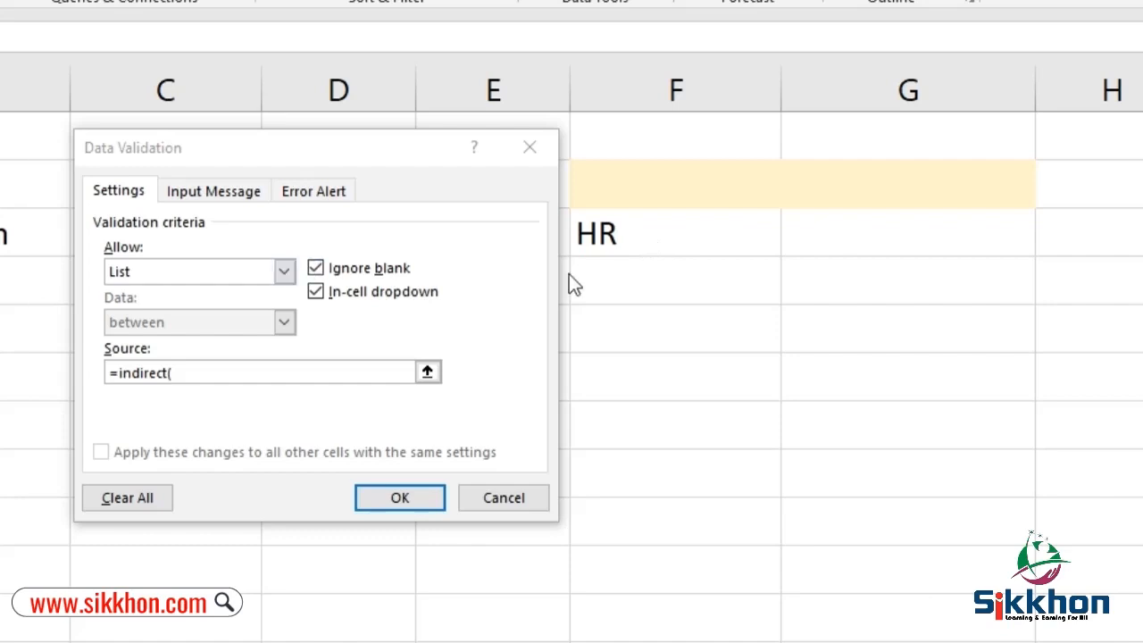
left_click_drag(396, 150, 331, 216)
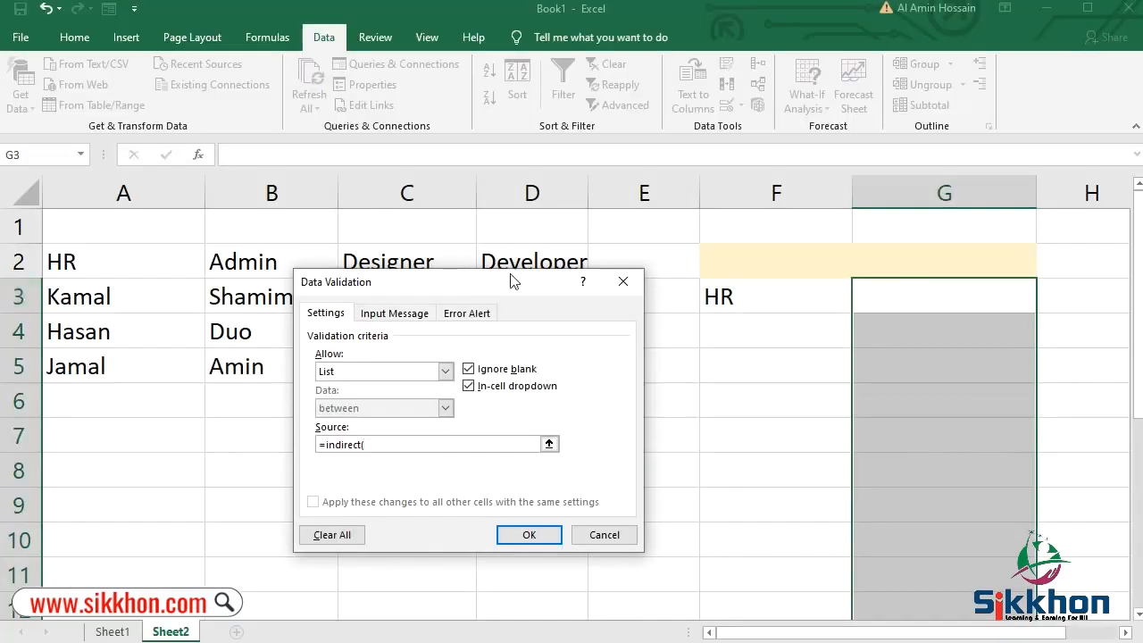
type("(")
left_click_drag(515, 282, 535, 284)
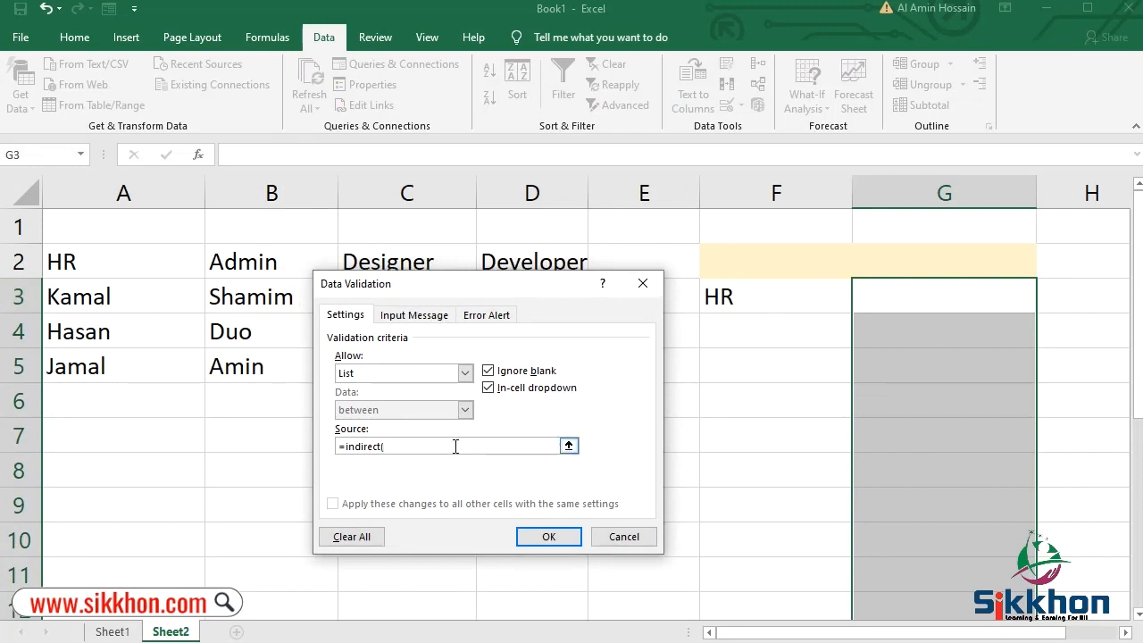
type("f")
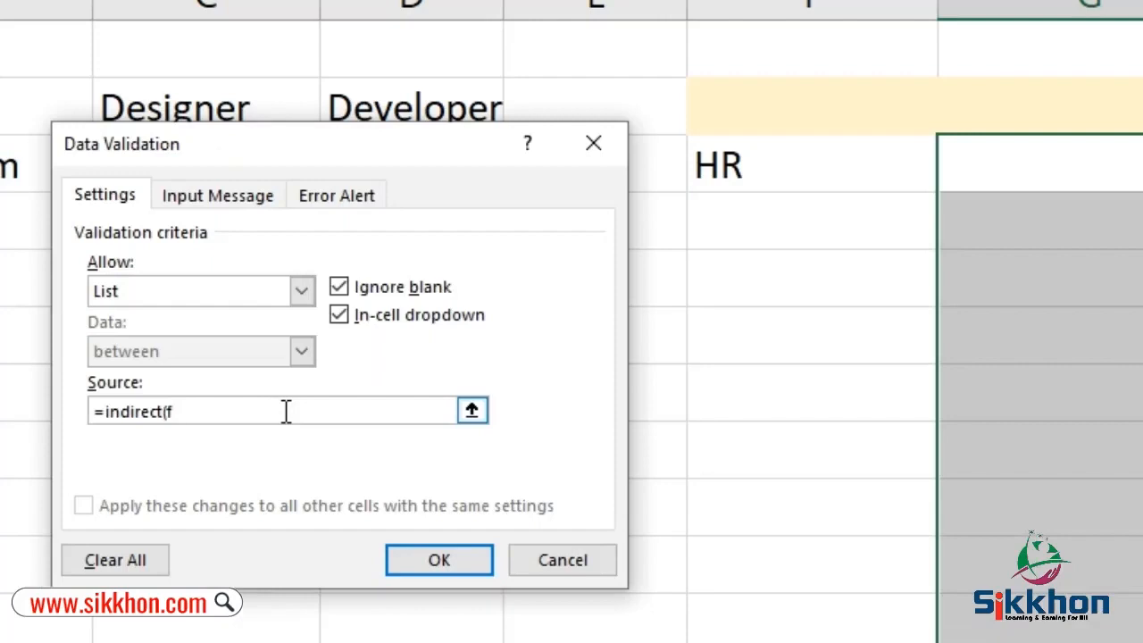
type("3)")
left_click_drag(439, 161, 481, 37)
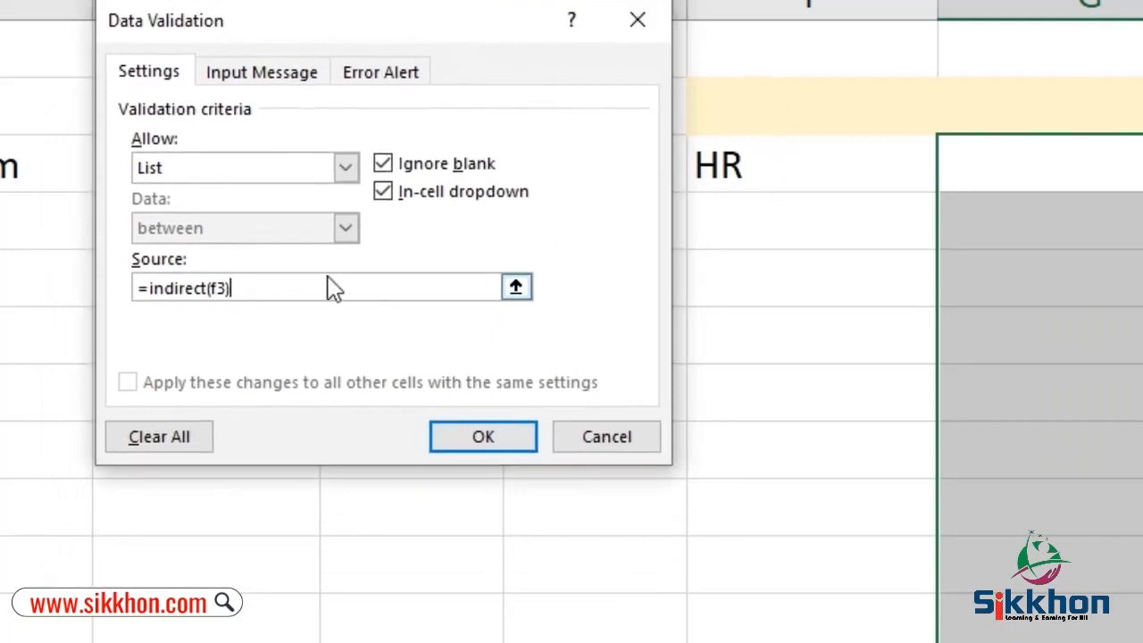
left_click(487, 433)
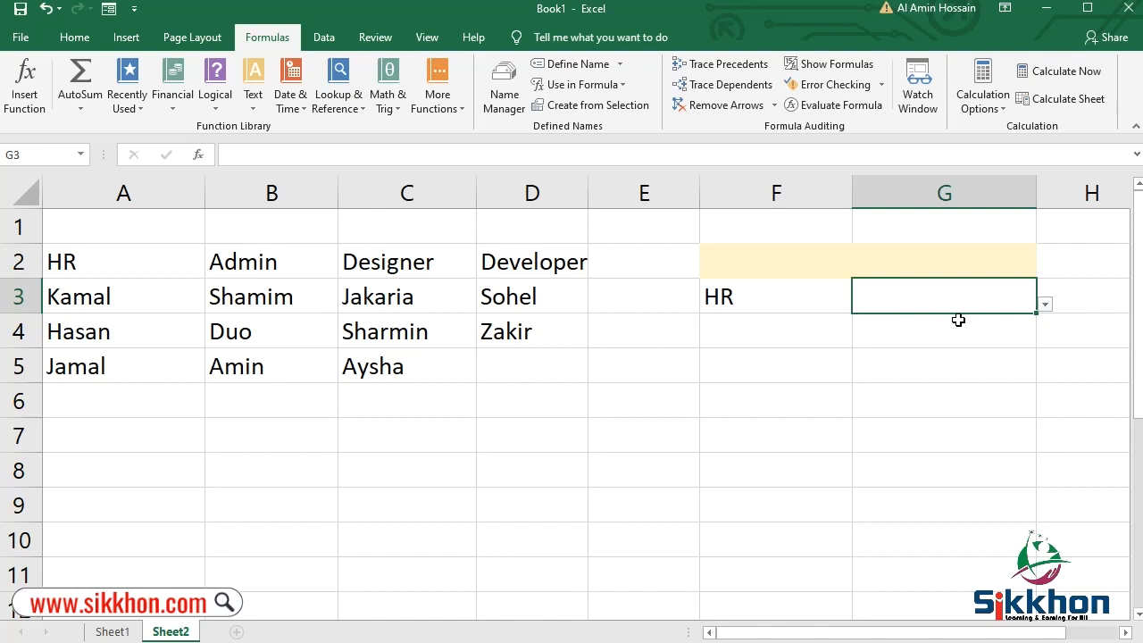
- Choose the second listed HR employee in G3 from the dependent dropdown
left_click(1044, 304)
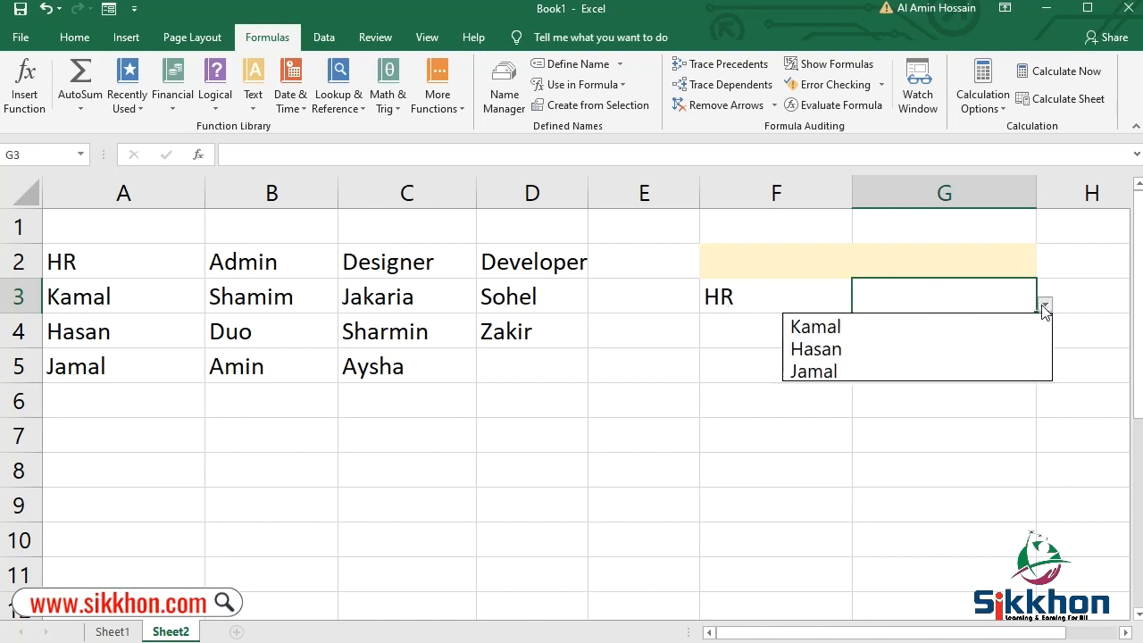
left_click(880, 349)
- Choose Designer as the department in F4 and the second listed designer as the employee in G4
left_click(832, 334)
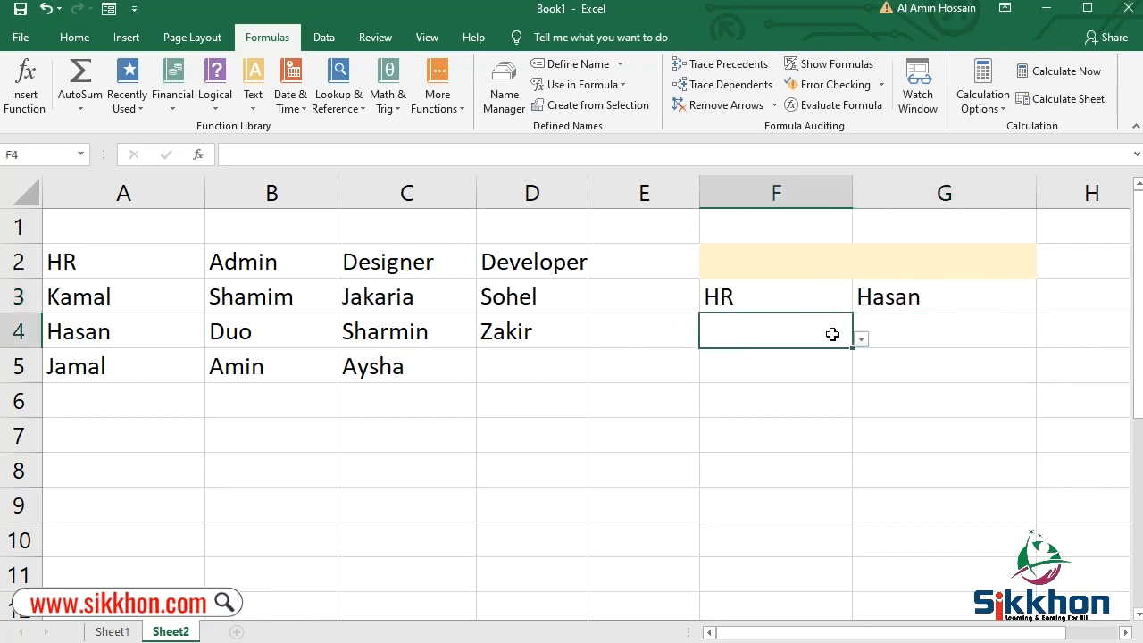
left_click(859, 340)
left_click(776, 405)
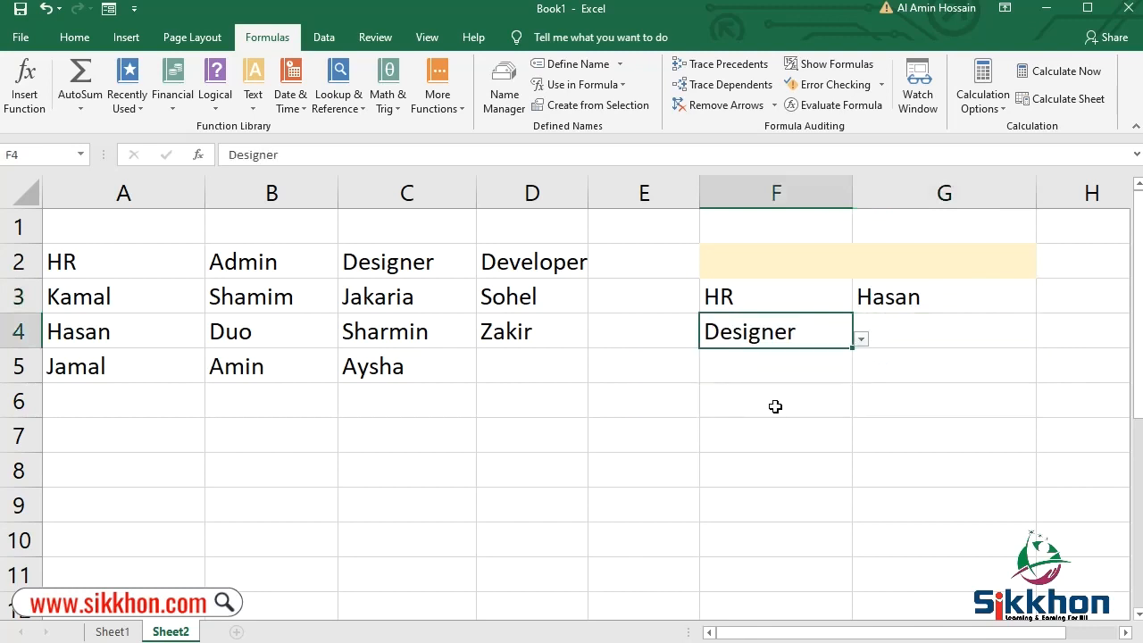
left_click(941, 334)
left_click(1045, 339)
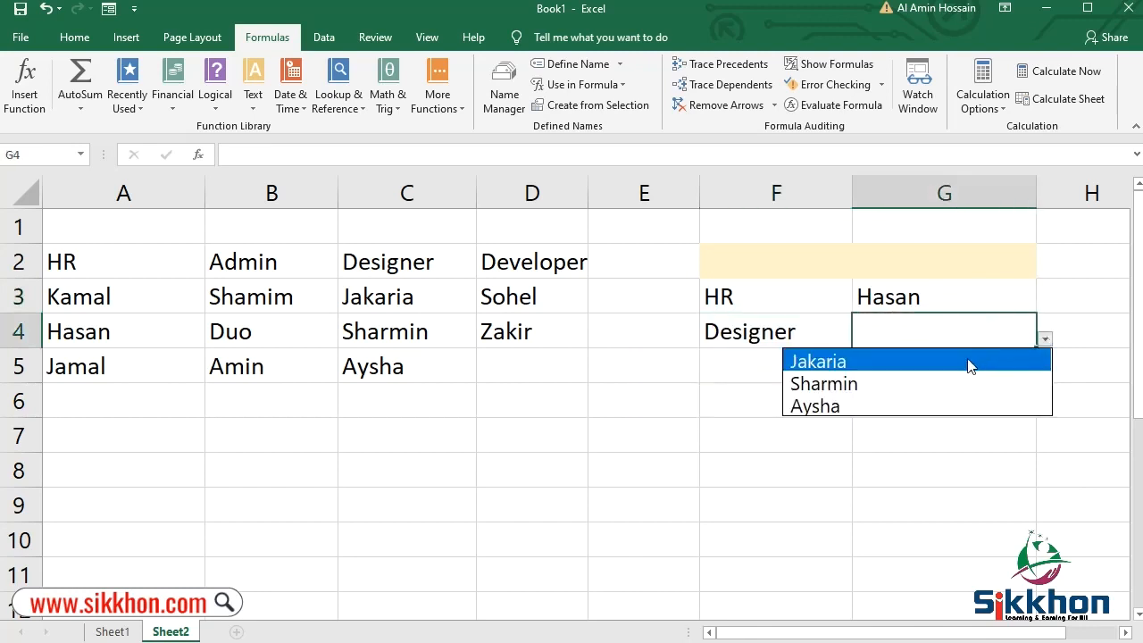
left_click(905, 386)
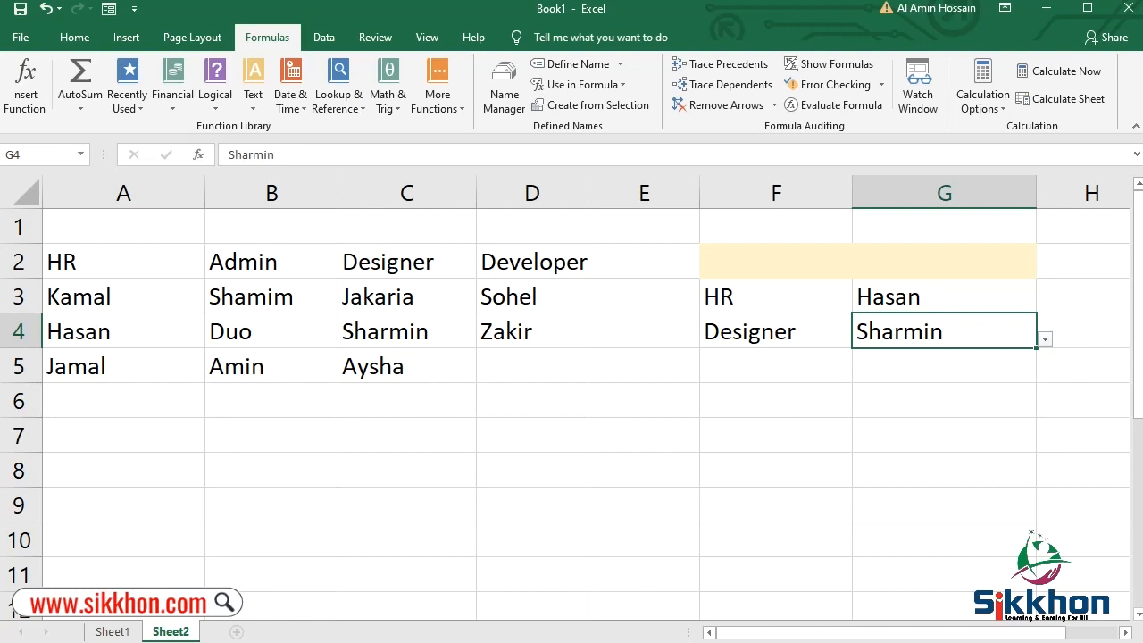
- Choose Admin as the department in F5 and look through the dependent employee dropdown in G5 without picking a name
left_click(829, 374)
left_click(862, 374)
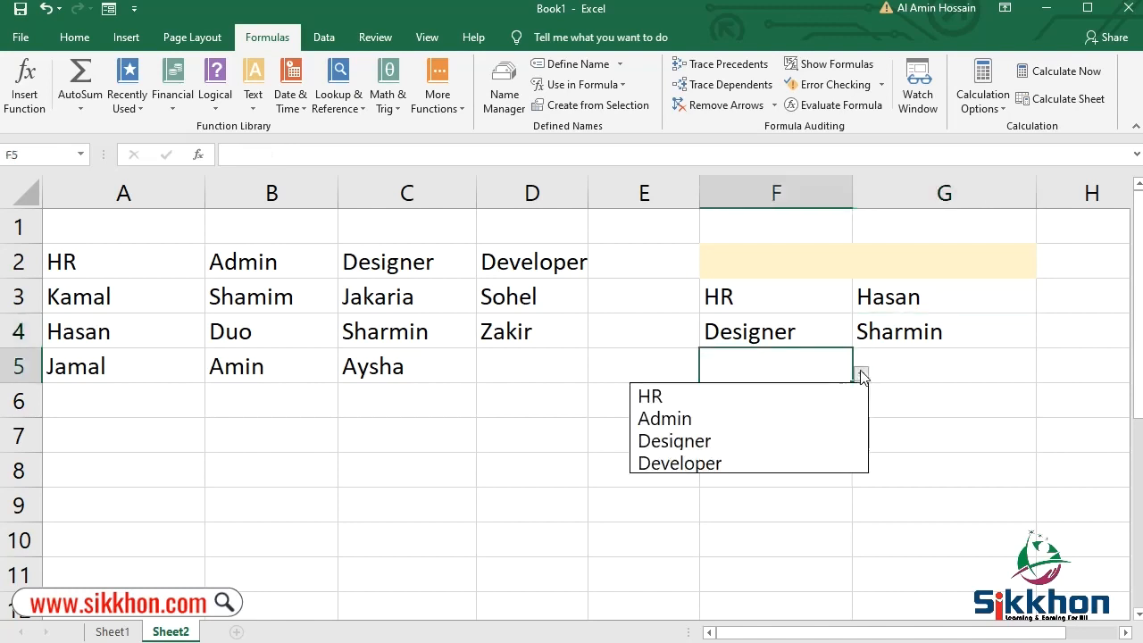
left_click(800, 418)
left_click(1013, 375)
left_click(1043, 374)
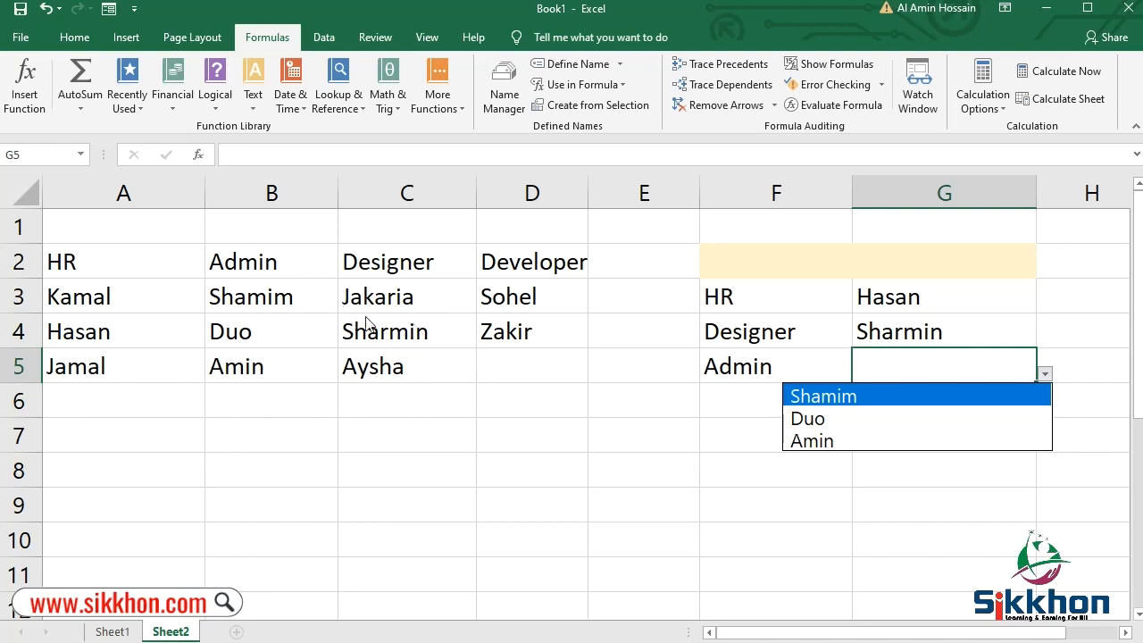
key("Down")
key("Down")
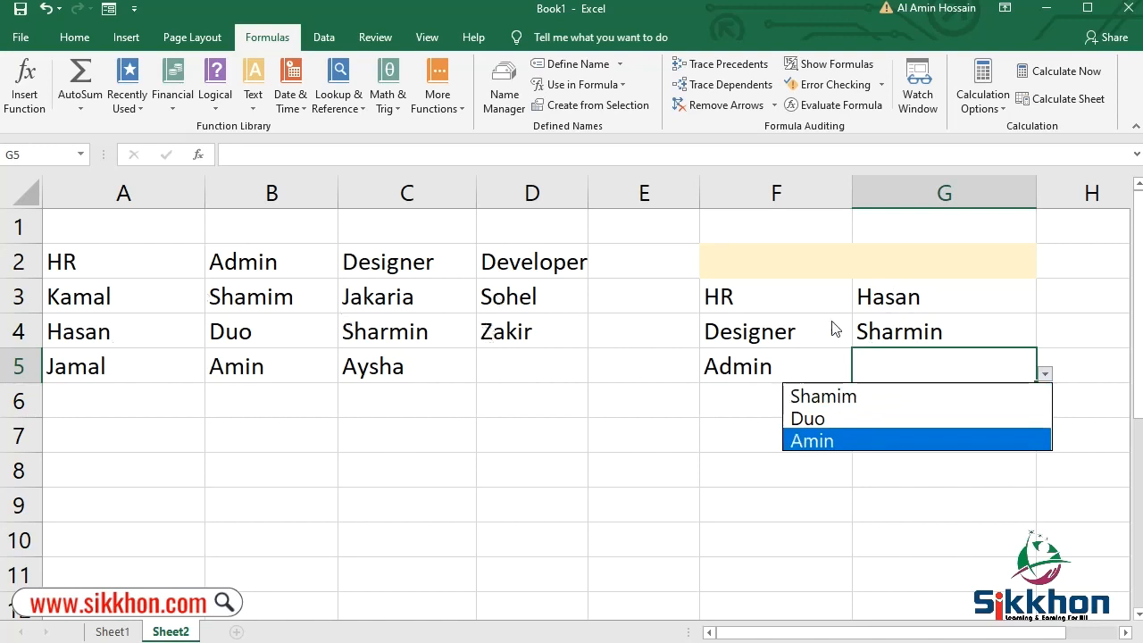
key("Escape")
- Choose Developer as the department in F6 and check the dependent employee dropdown in G6 without picking a name
left_click(777, 393)
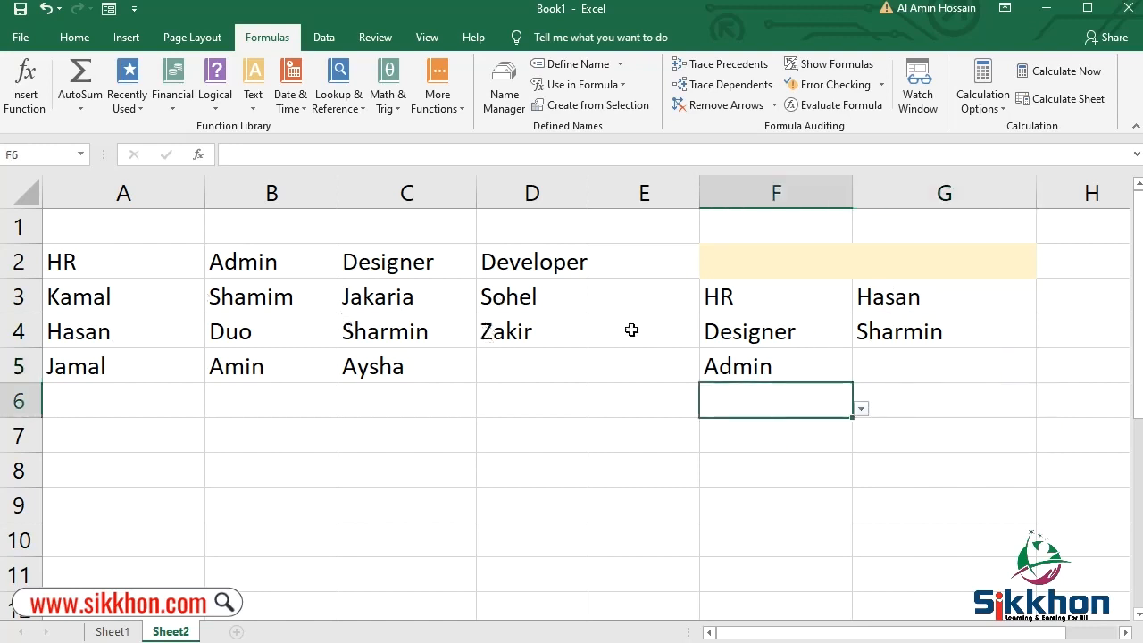
left_click(862, 408)
left_click(786, 498)
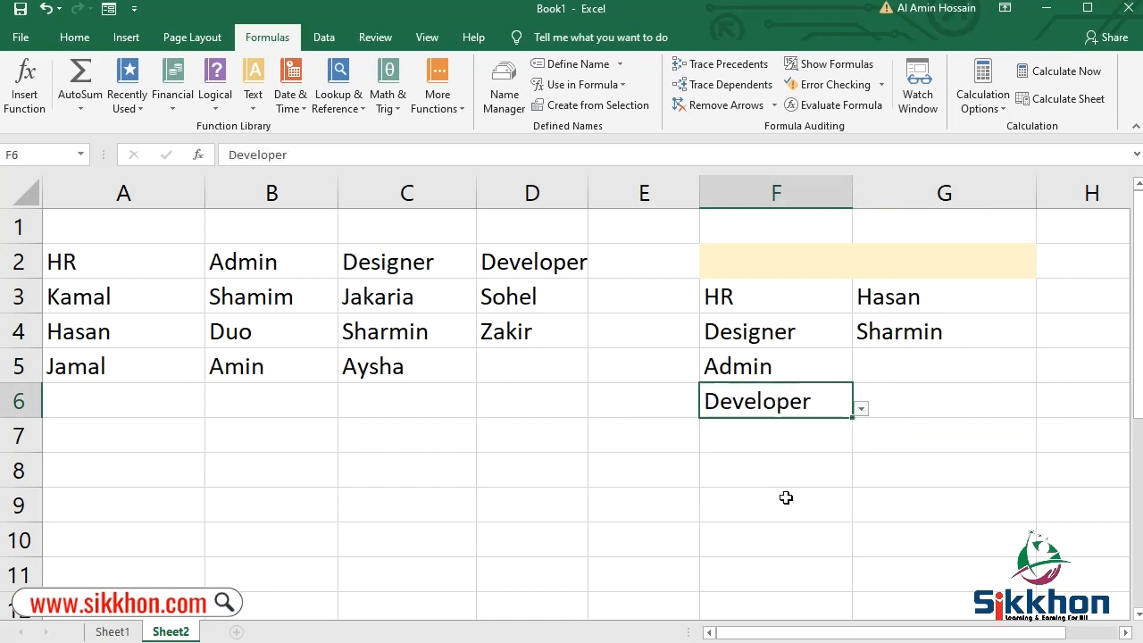
left_click(979, 392)
left_click(1045, 408)
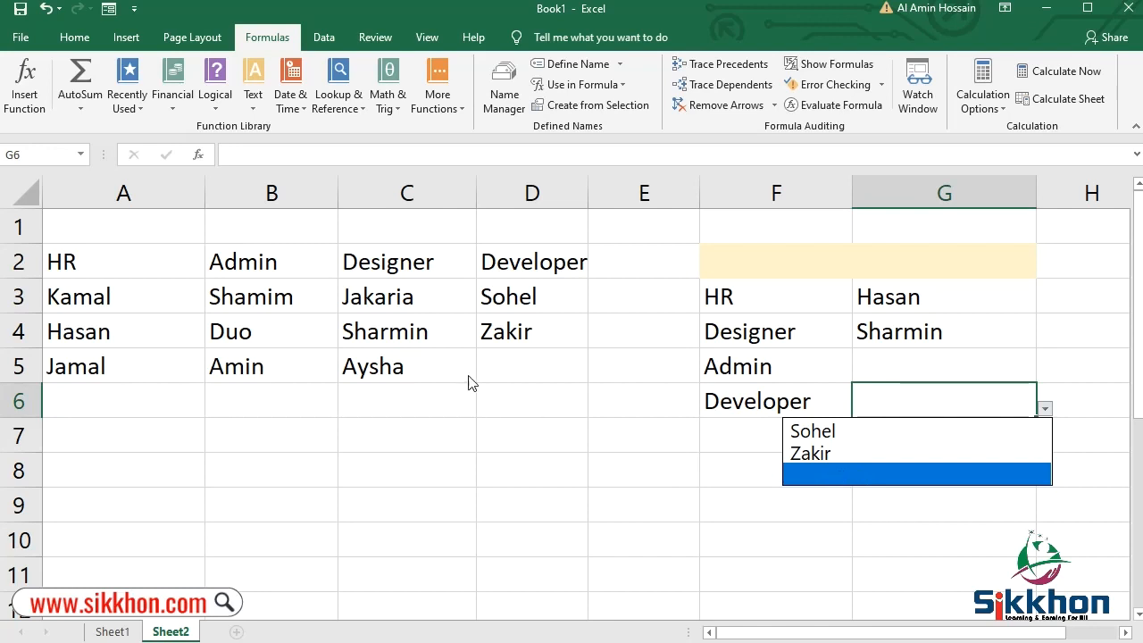
left_click(348, 332)
left_click(413, 261)
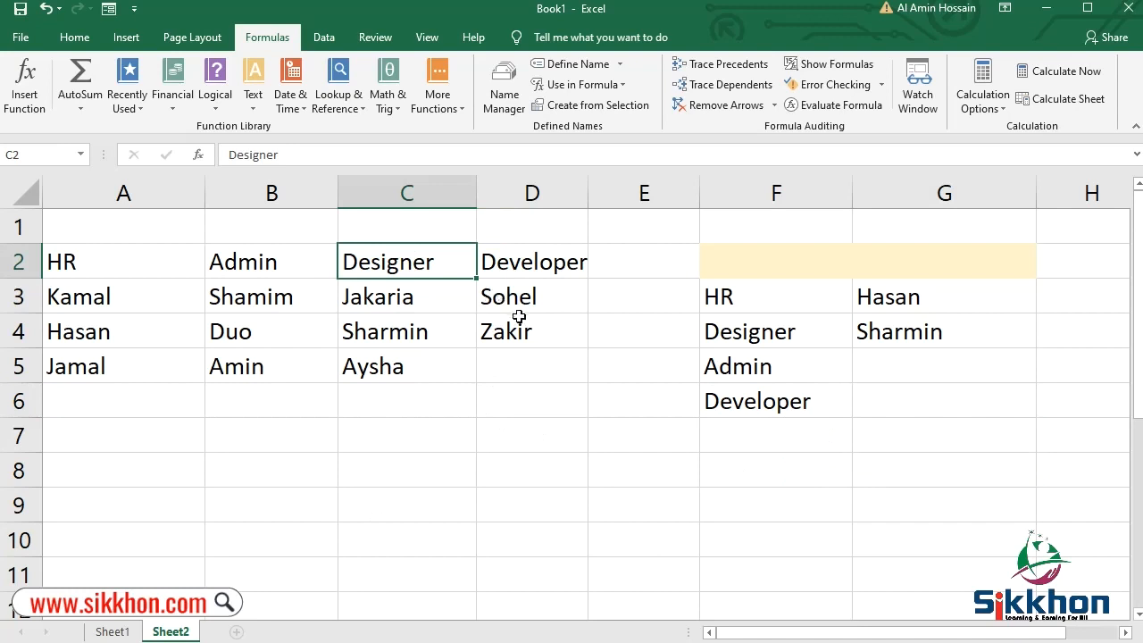
- Try to select the blank cells with Go To Special while only cell G6 is selected
left_click(974, 395)
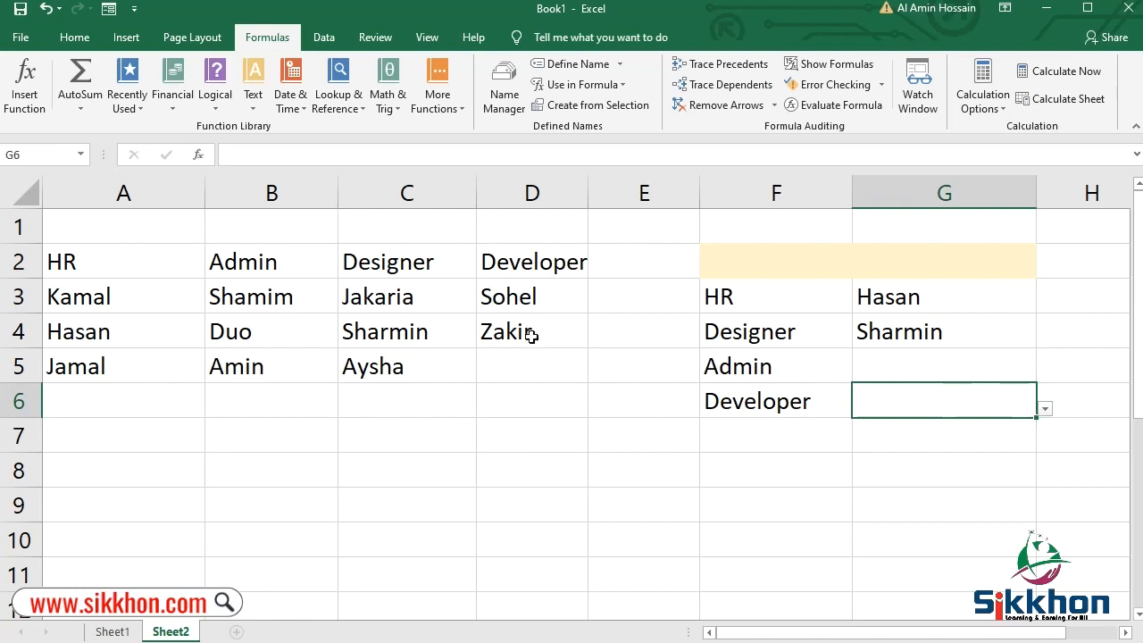
left_click(75, 38)
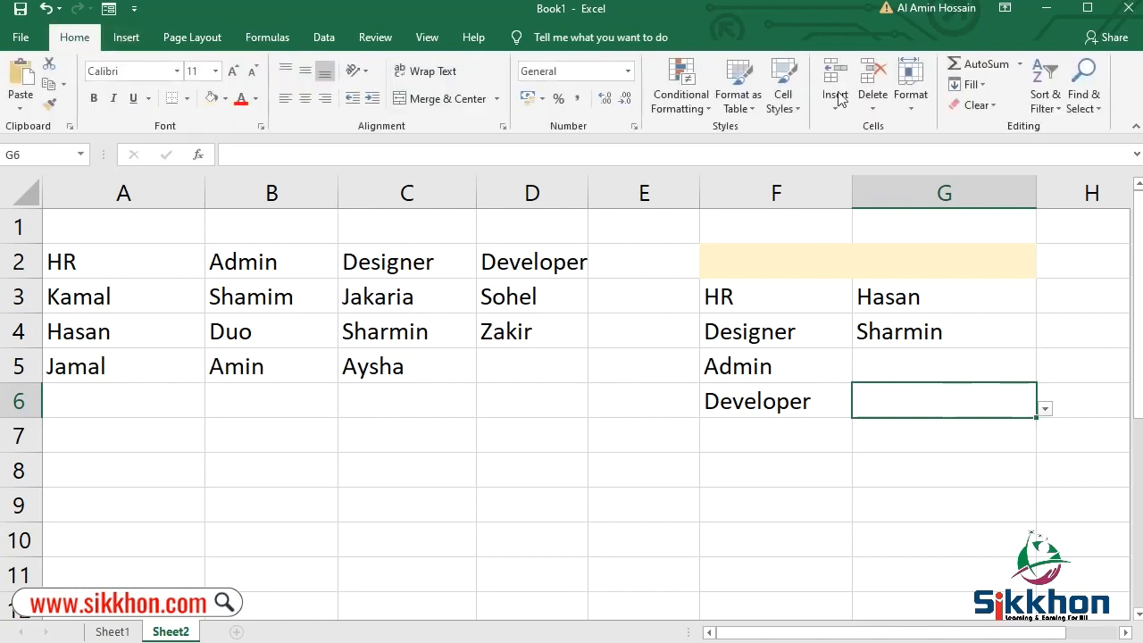
left_click(1086, 90)
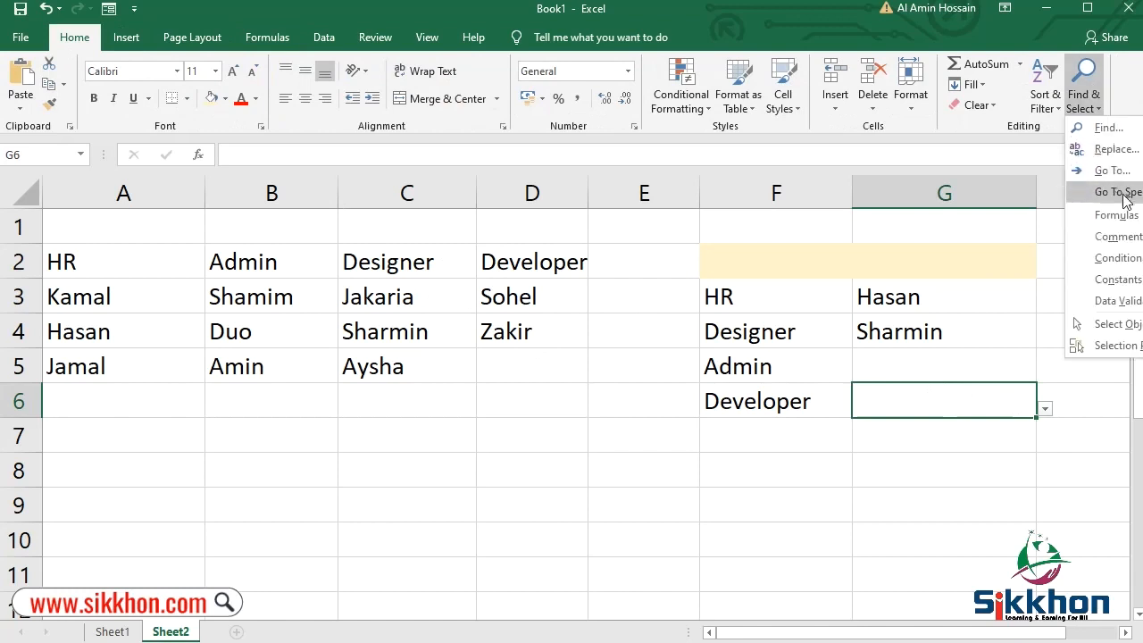
left_click(1094, 191)
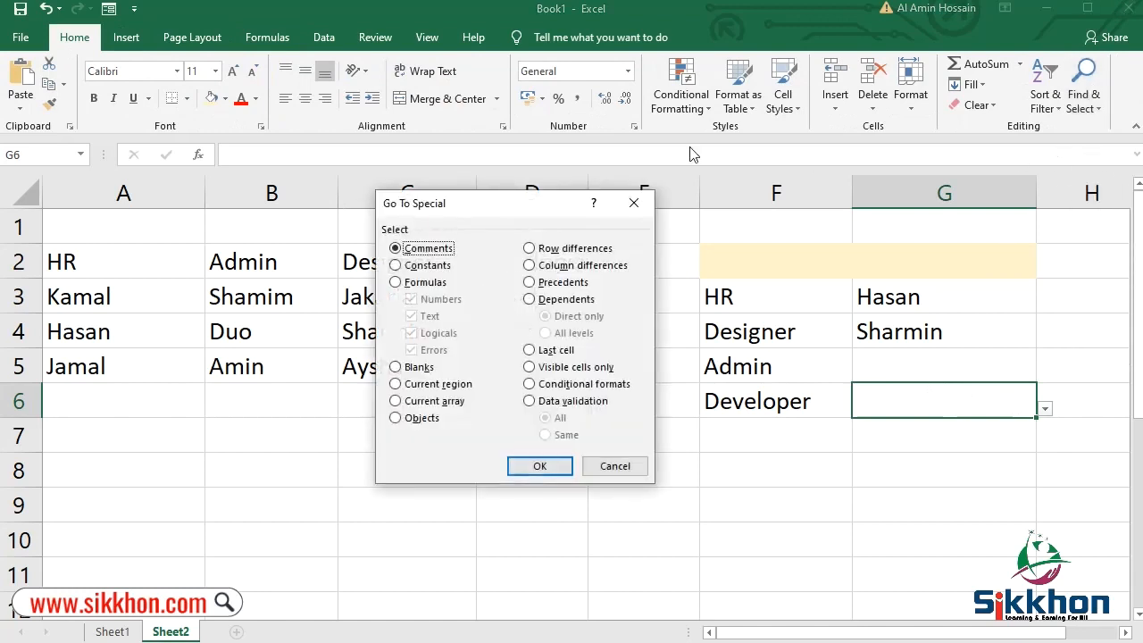
left_click(396, 367)
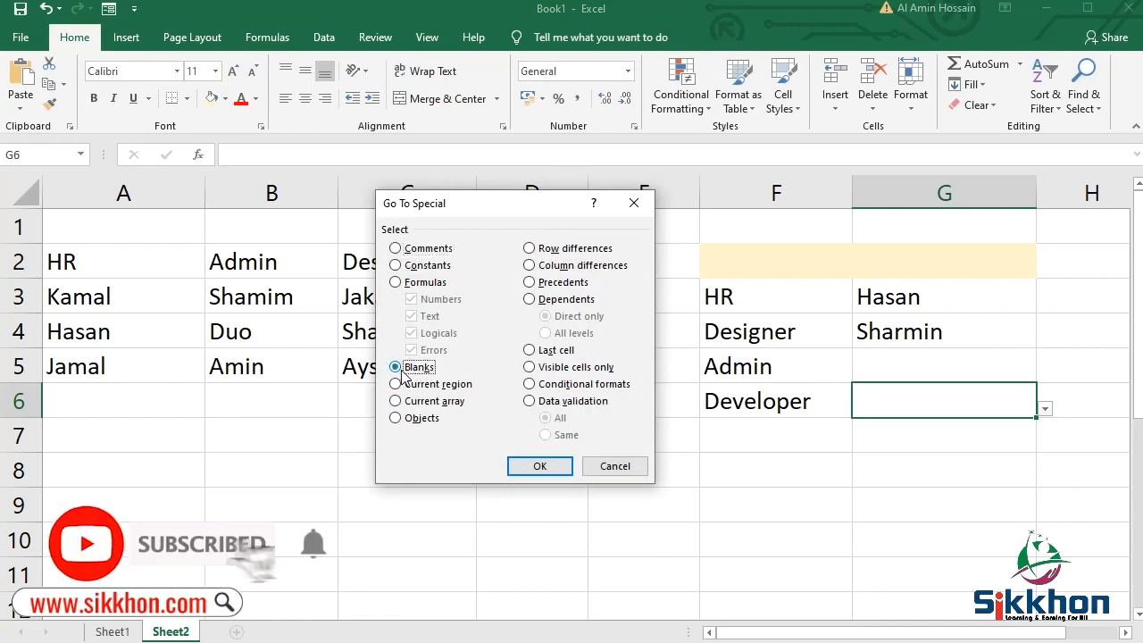
left_click(549, 469)
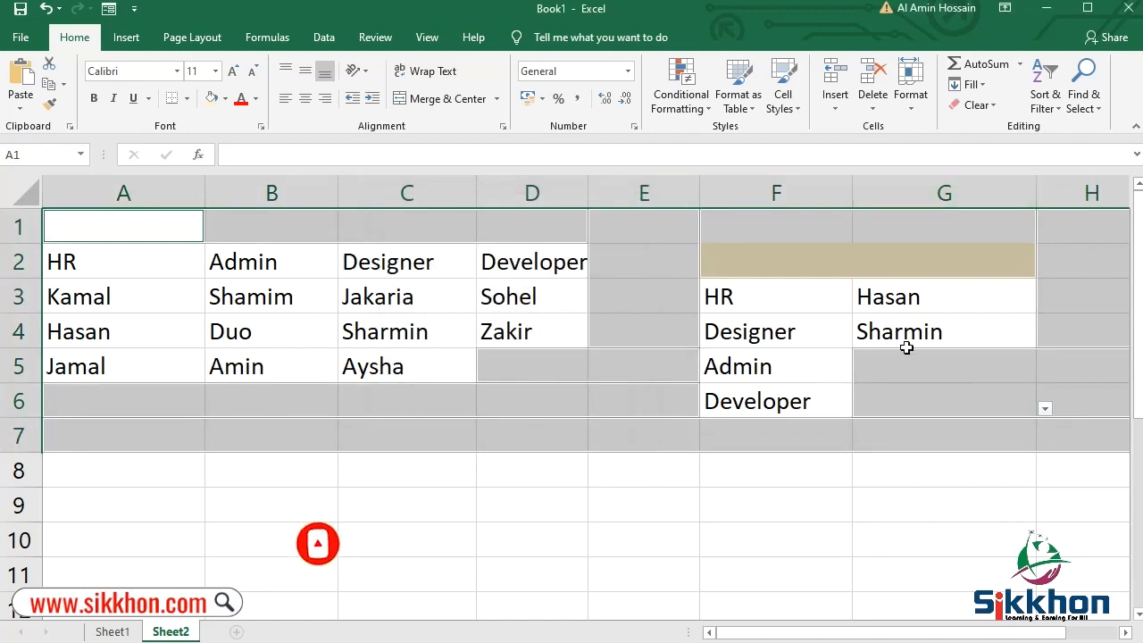
- Select the blank cells within the table A2:D5 with Go To Special
left_click_drag(152, 259, 526, 363)
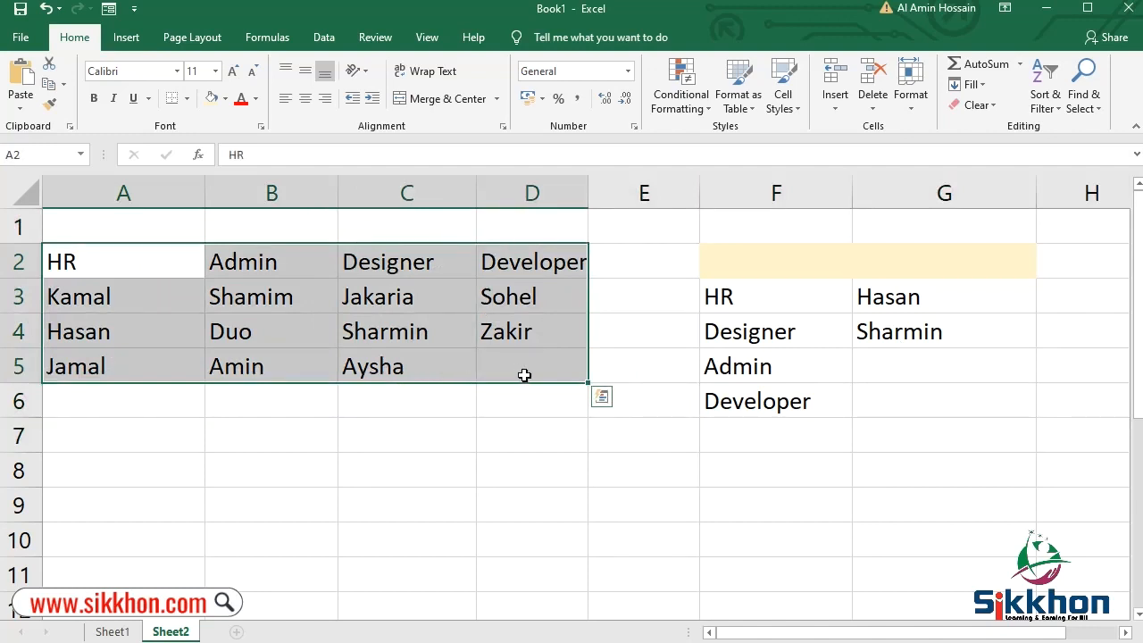
left_click(1083, 100)
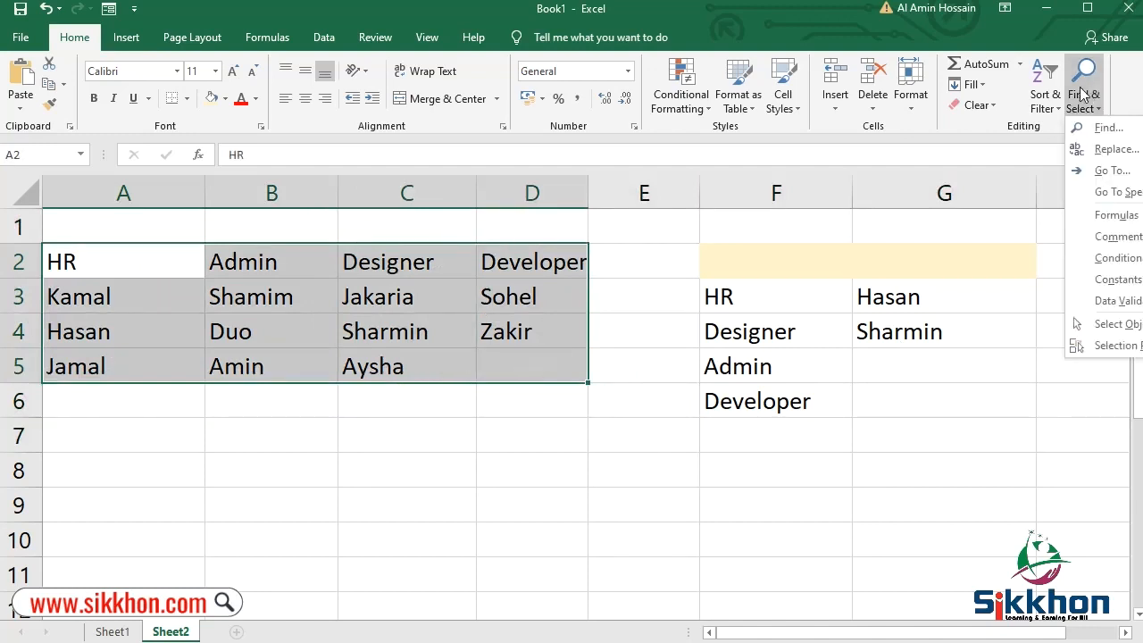
left_click(1112, 195)
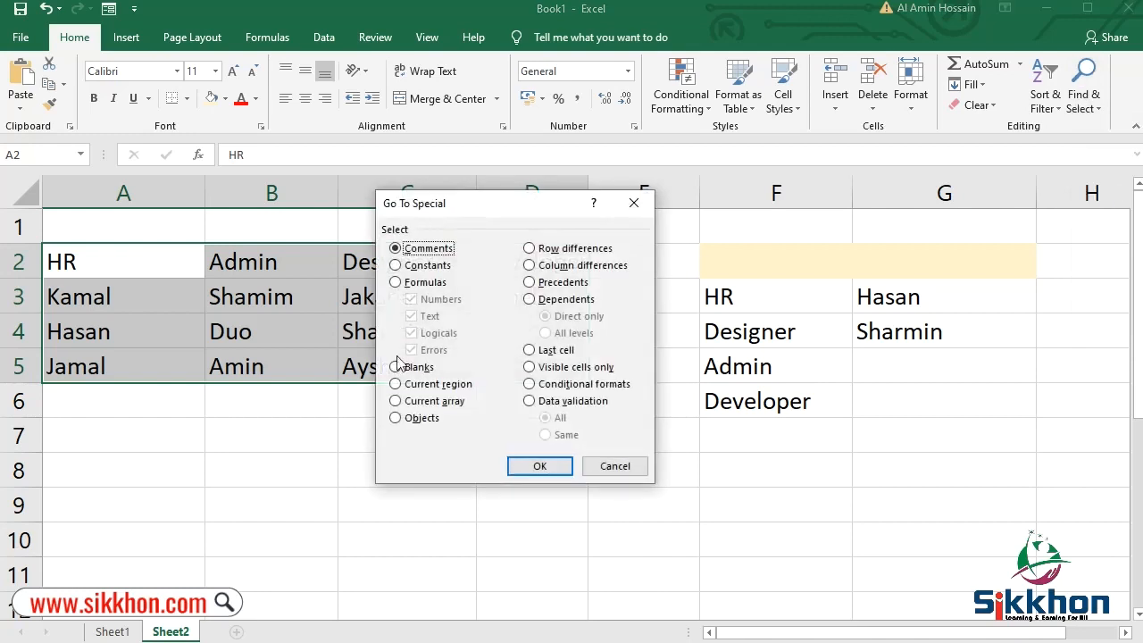
left_click(427, 372)
left_click(539, 466)
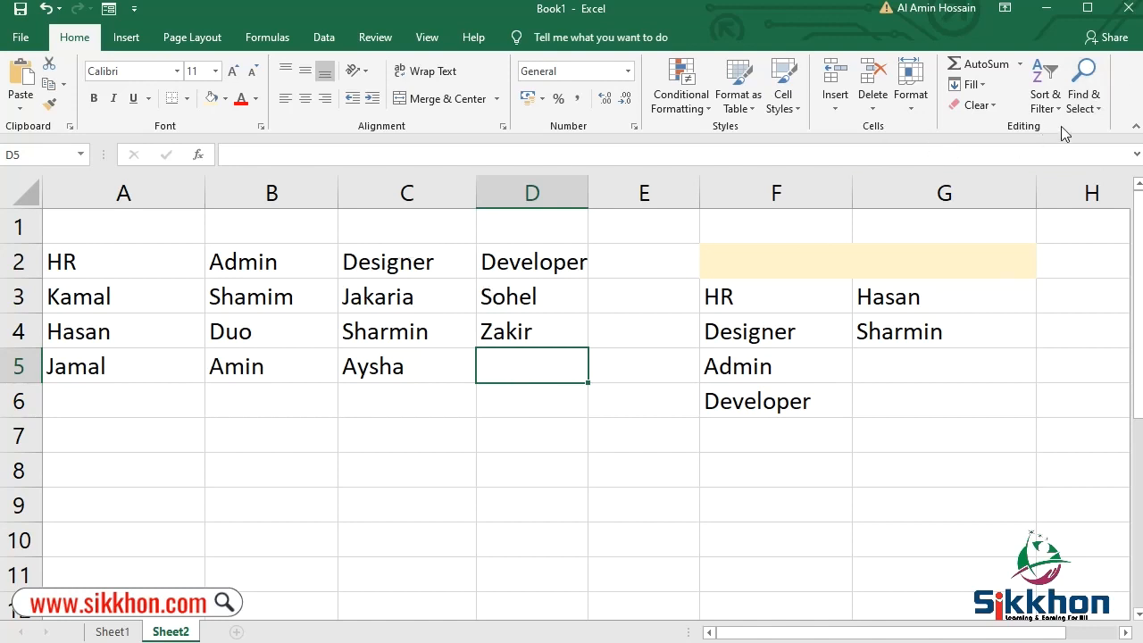
- Try deleting the blank cell D5 with Shift cells left, and undo the deletion
right_click(532, 361)
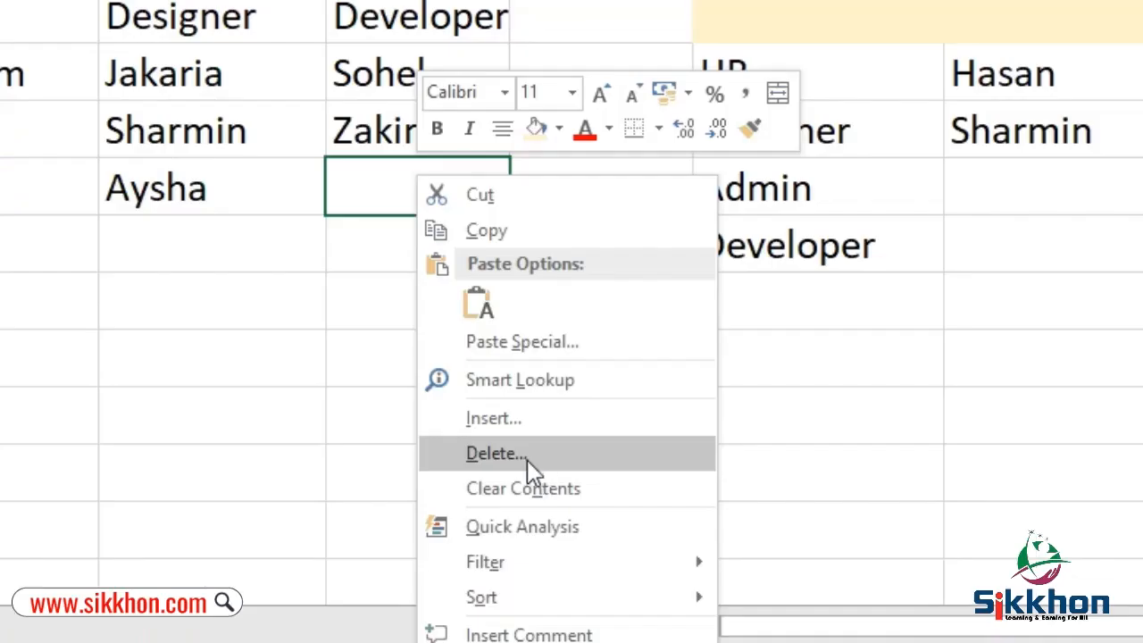
left_click(597, 527)
left_click_drag(589, 455, 576, 441)
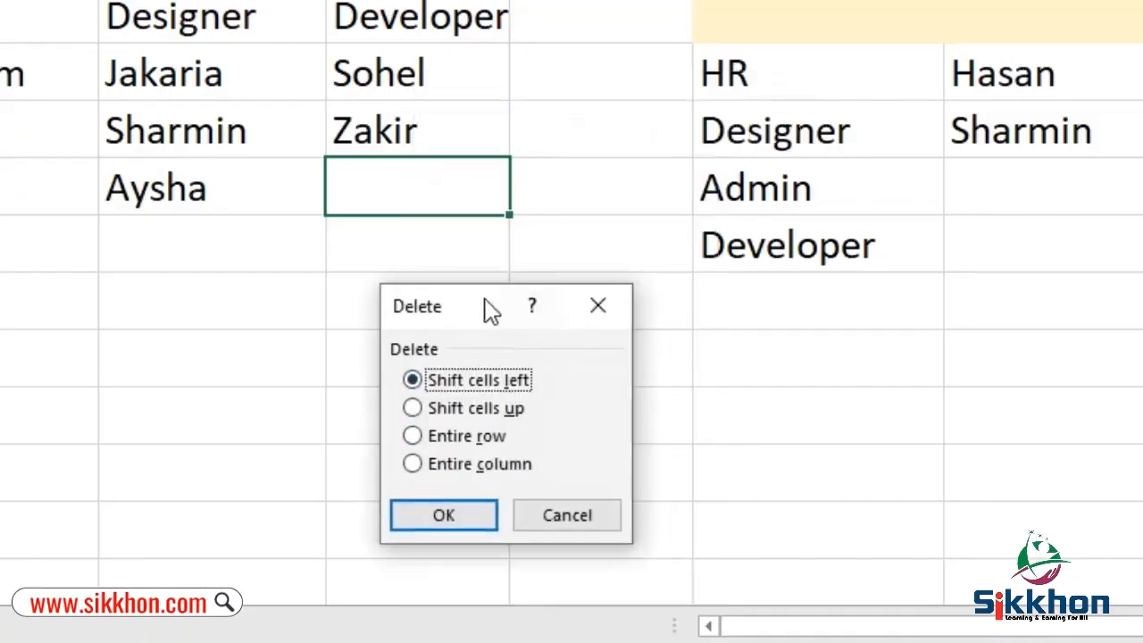
left_click_drag(493, 311, 473, 243)
left_click(427, 340)
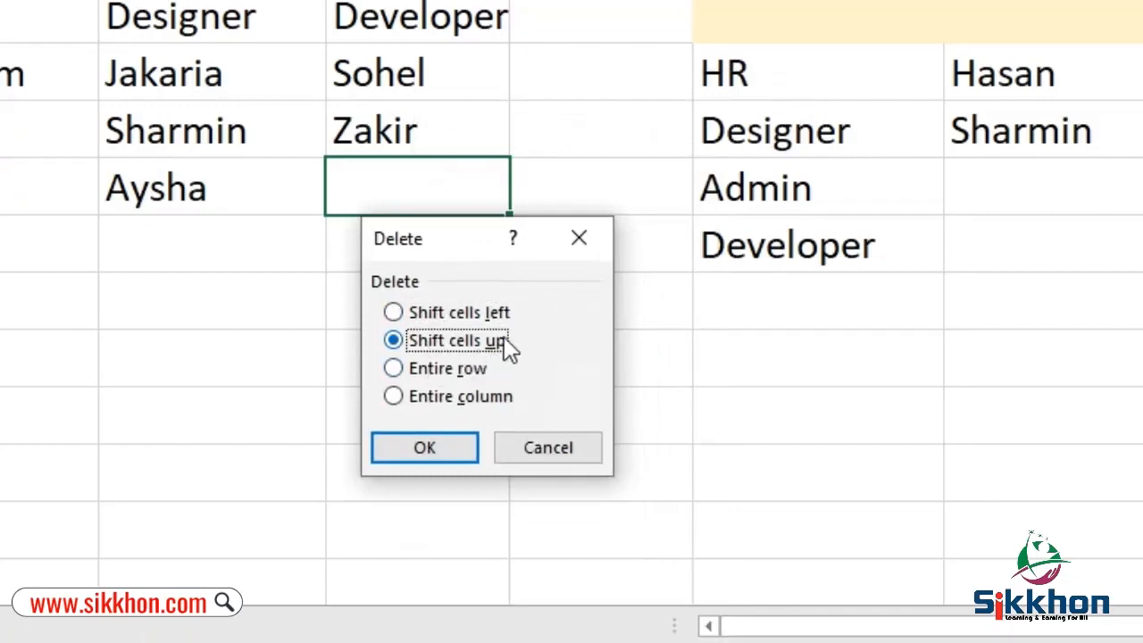
left_click_drag(464, 243, 150, 252)
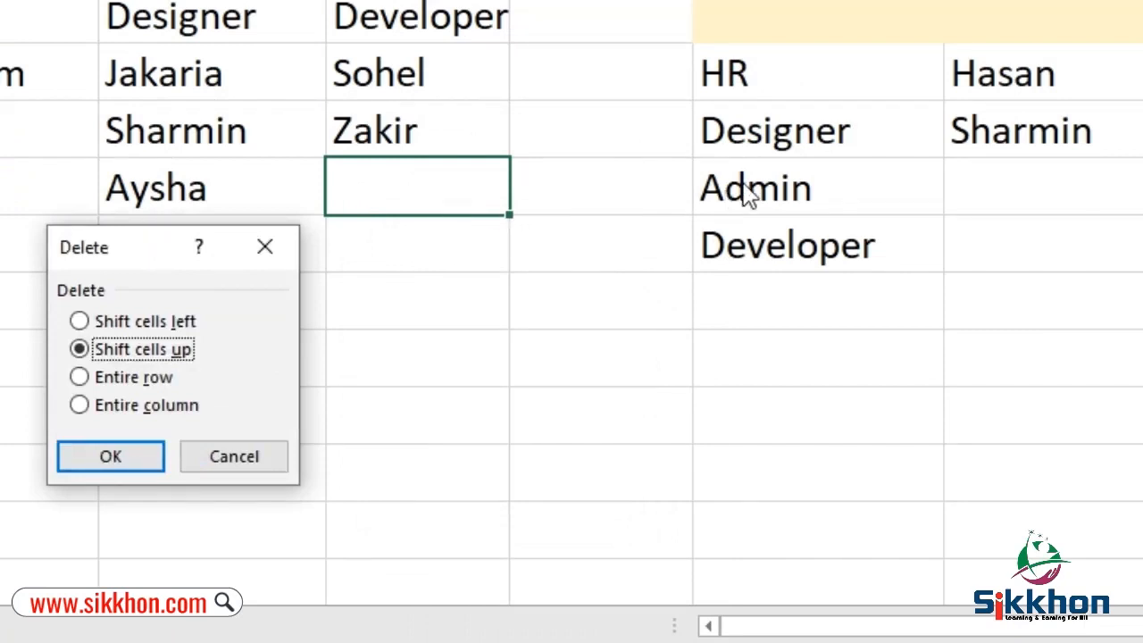
left_click(142, 321)
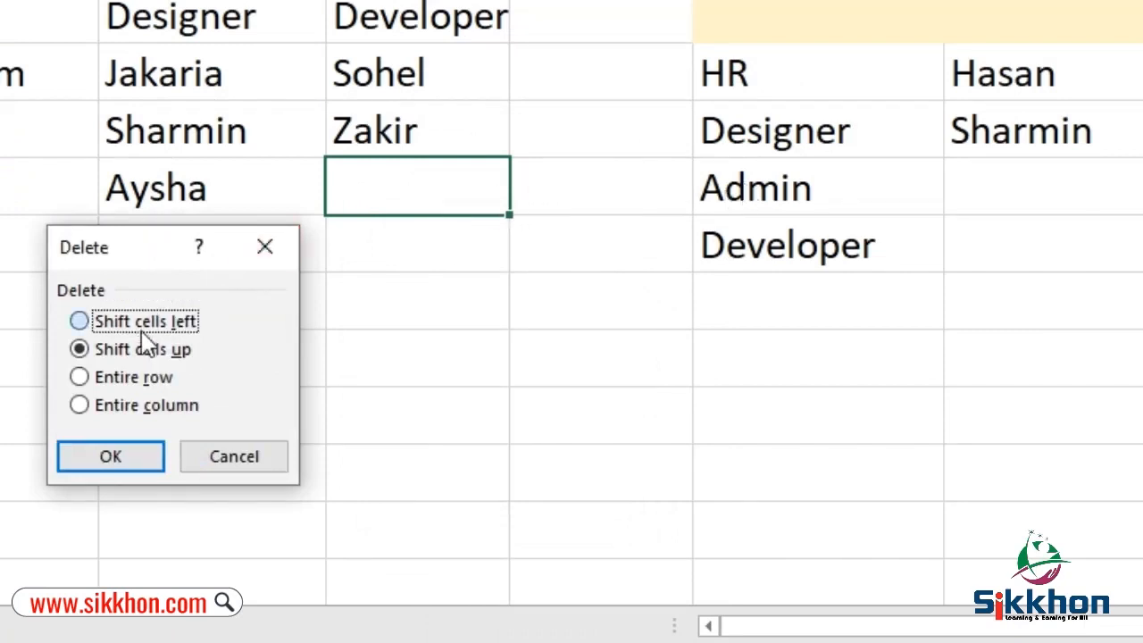
left_click(125, 457)
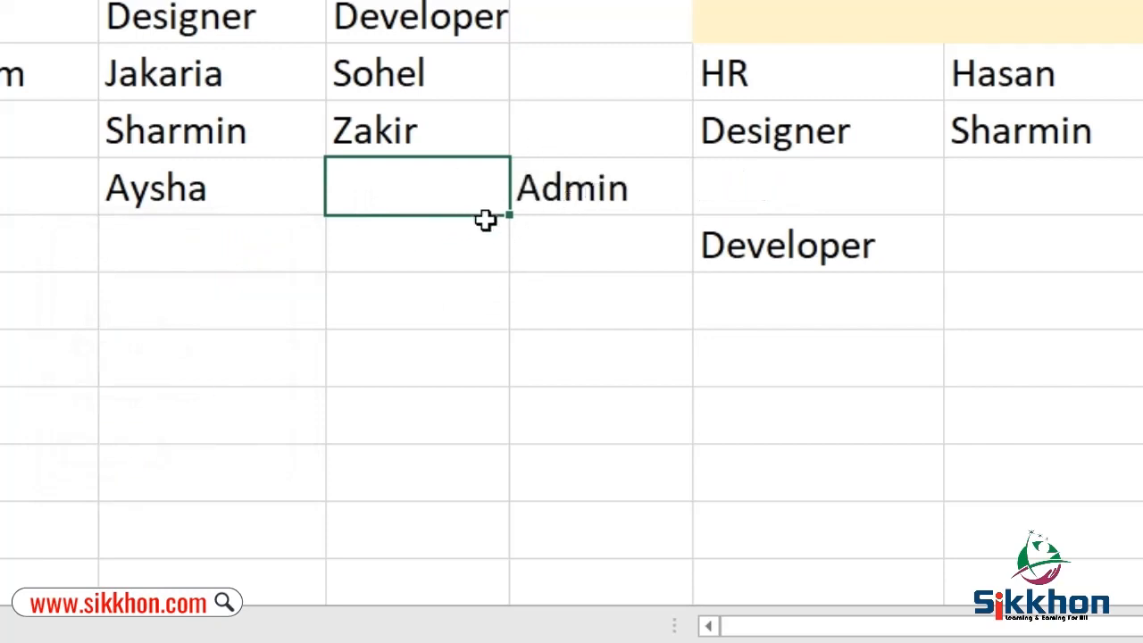
key("ctrl+z")
- Delete the blank cell D5 with Shift cells up and check the dependent employee dropdown in G6
right_click(448, 183)
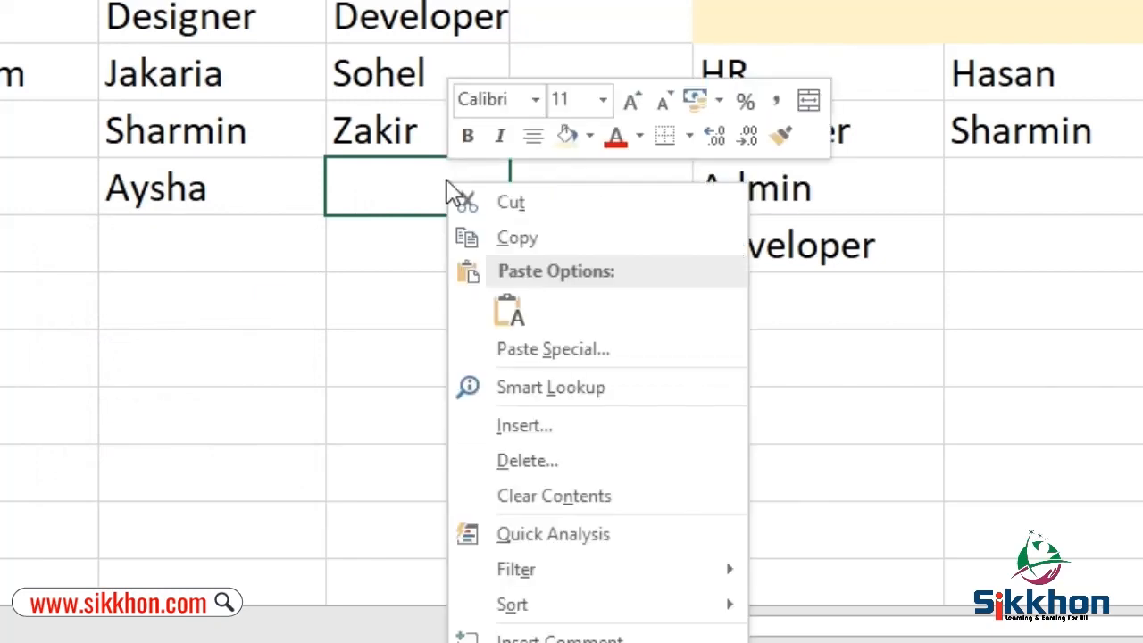
left_click(523, 461)
left_click(494, 438)
left_click_drag(487, 346, 5, 112)
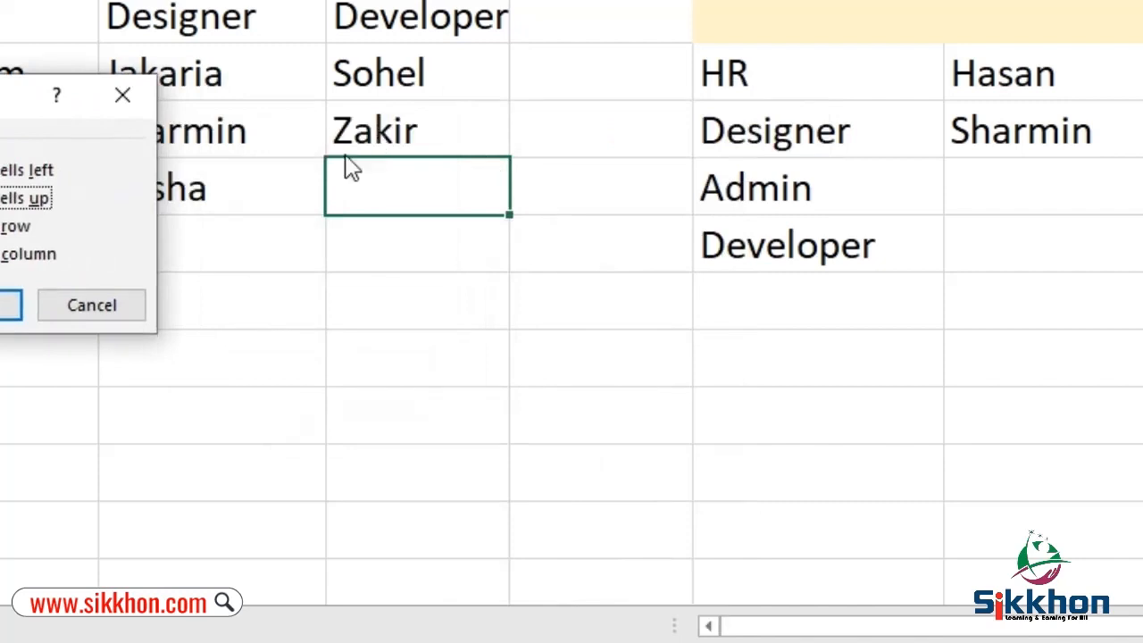
left_click(9, 305)
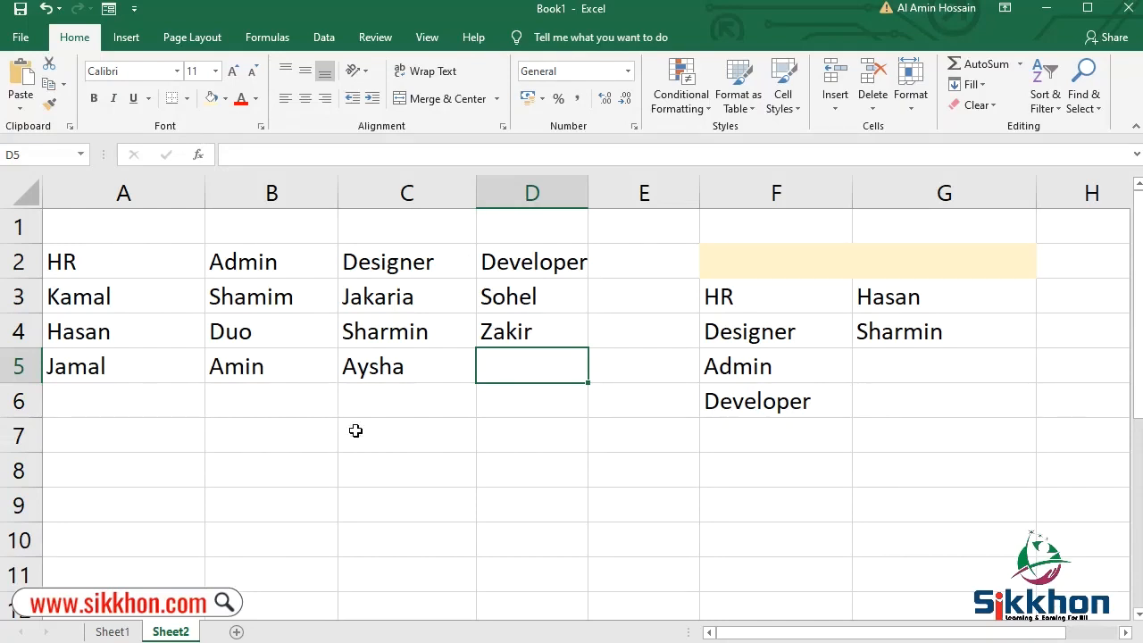
left_click(926, 401)
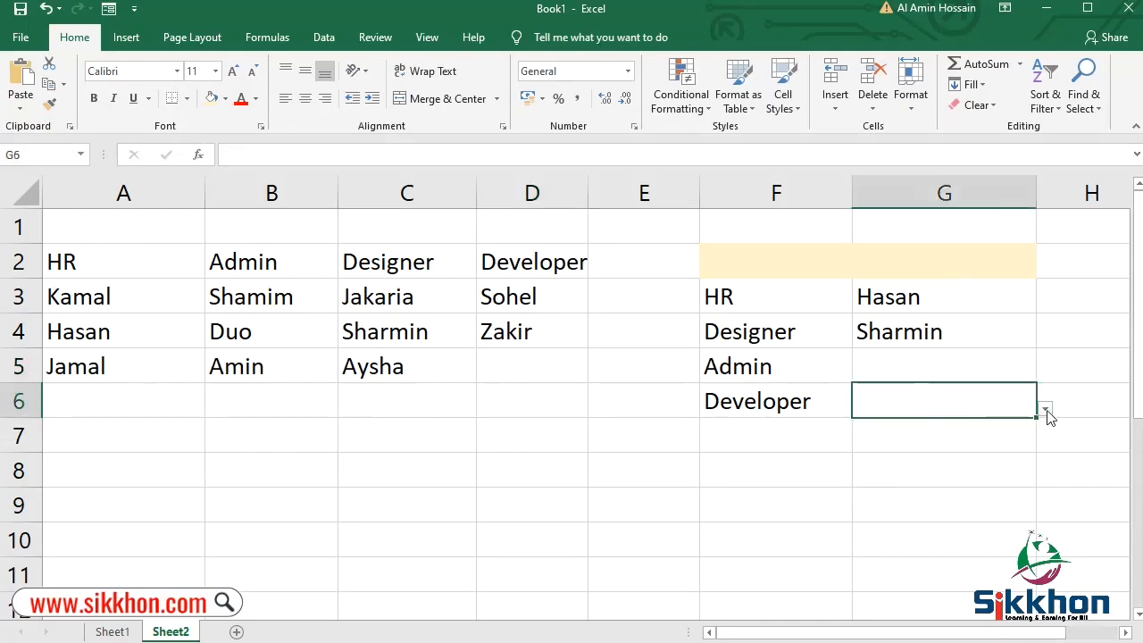
left_click(1046, 409)
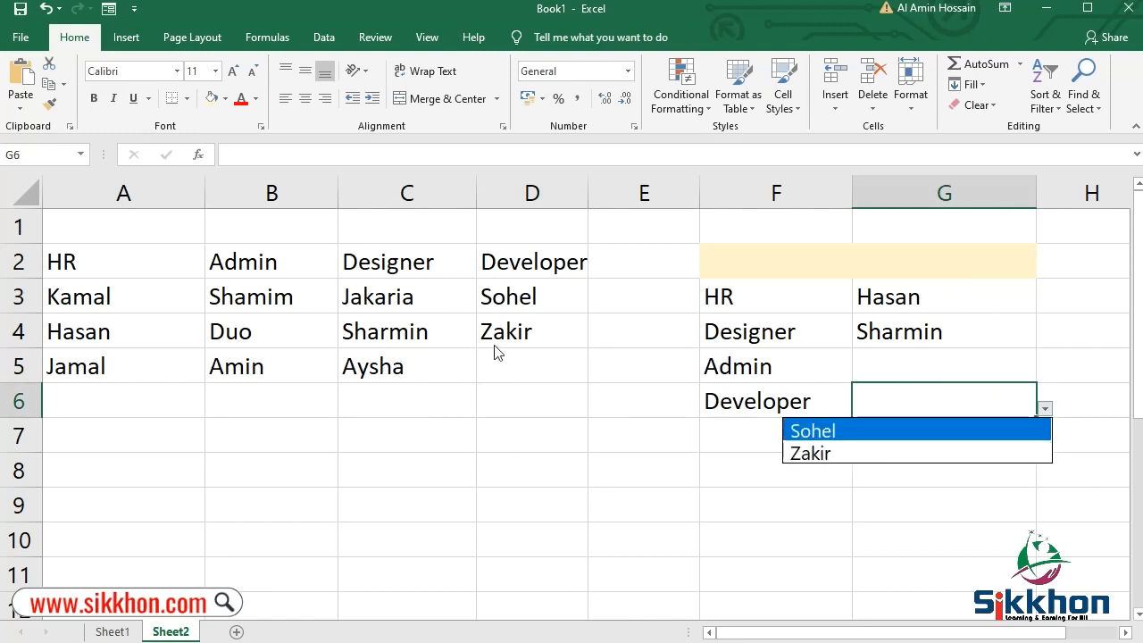
- Insert a new cell at D5 with Shift cells down
left_click(548, 356)
left_click(547, 356)
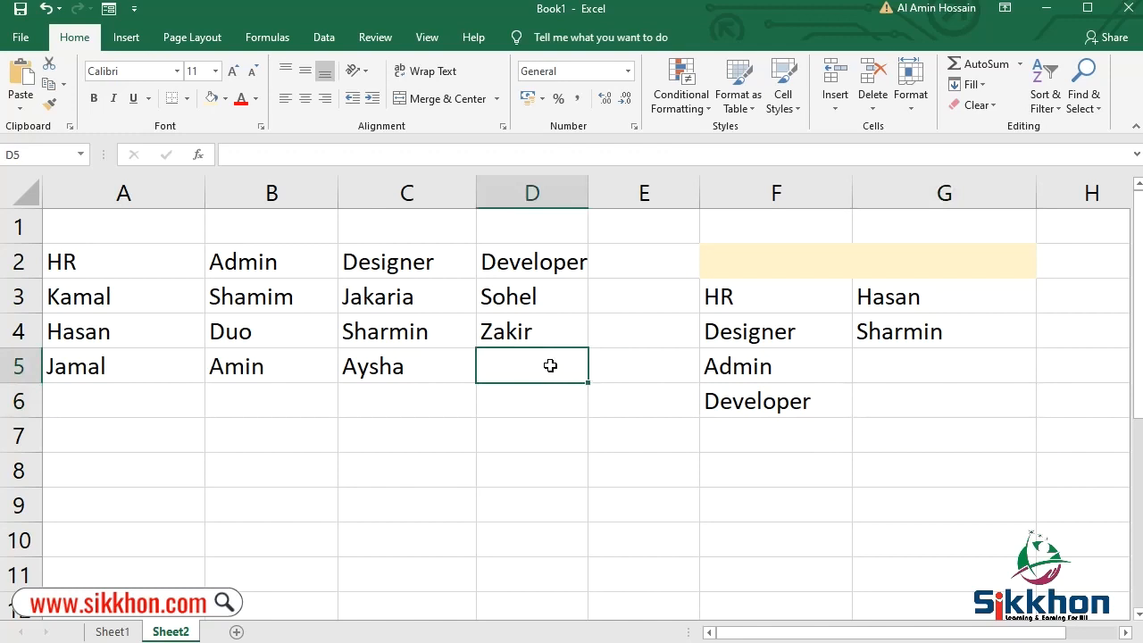
right_click(540, 369)
left_click(634, 518)
left_click_drag(628, 433, 618, 385)
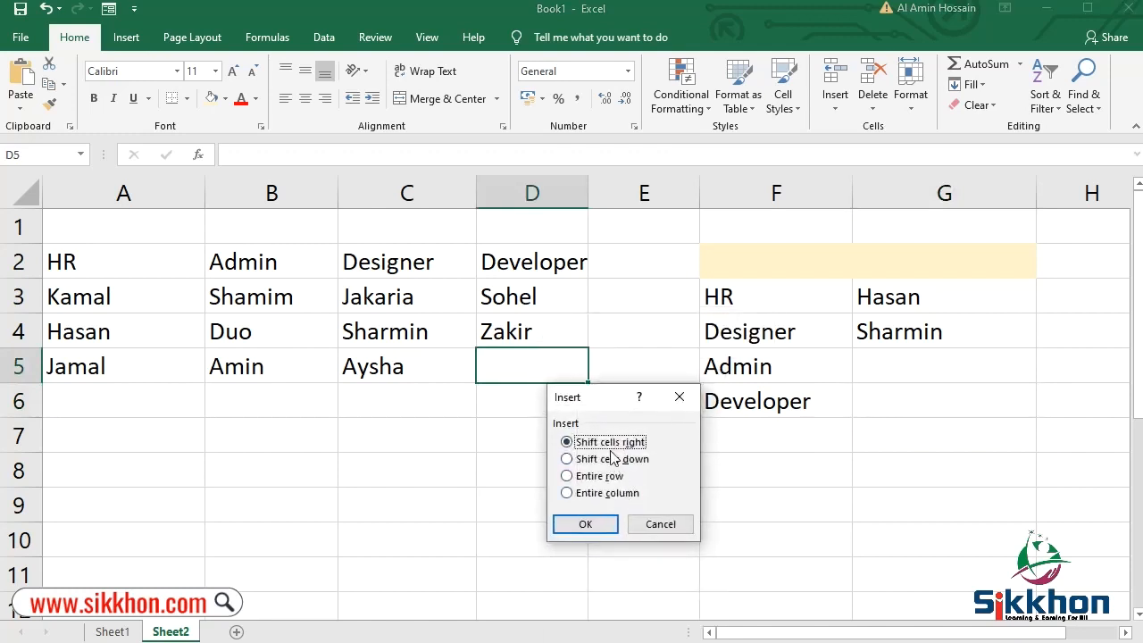
left_click(607, 459)
left_click(605, 523)
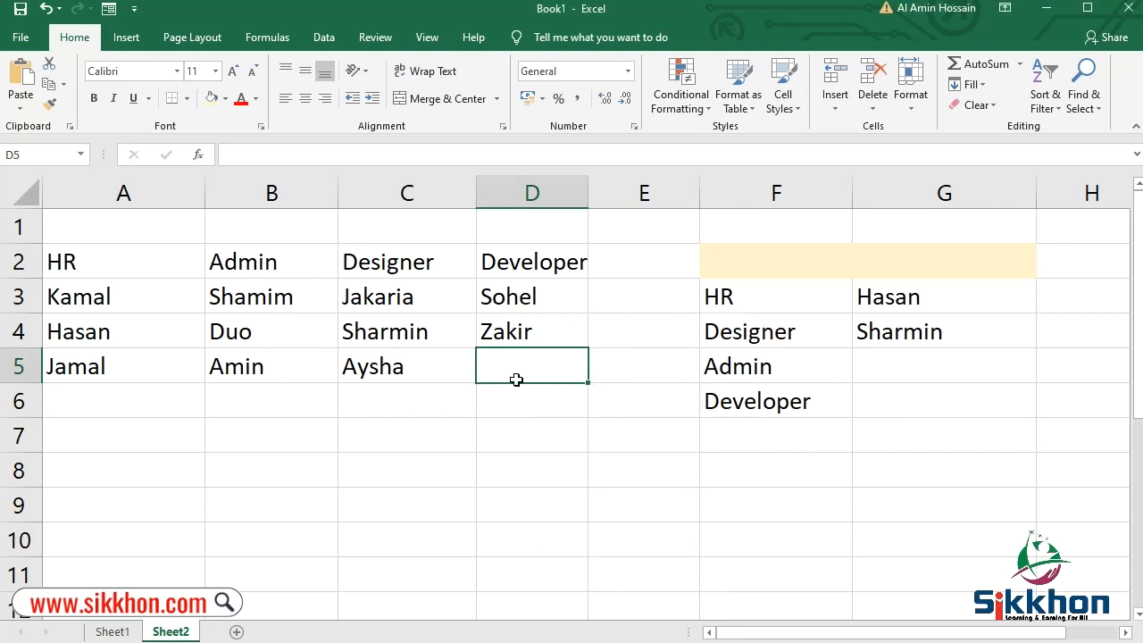
- Enter a third employee's name under Developer in D5 and check the employee dropdown in G6 without picking a name
type("Jamil")
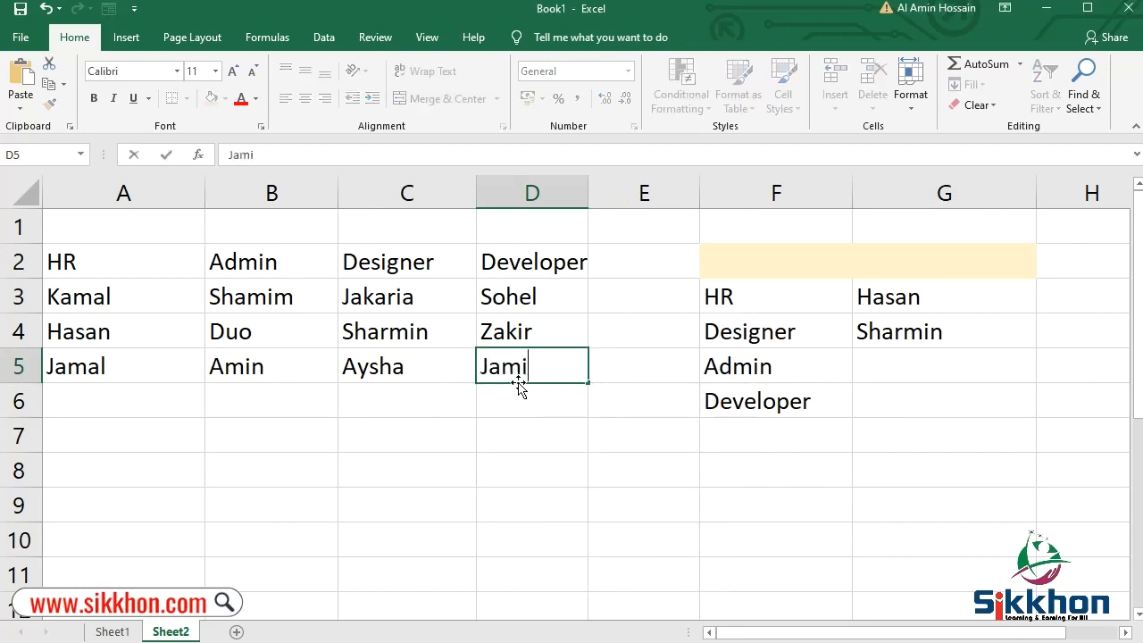
key("Return")
left_click(544, 367)
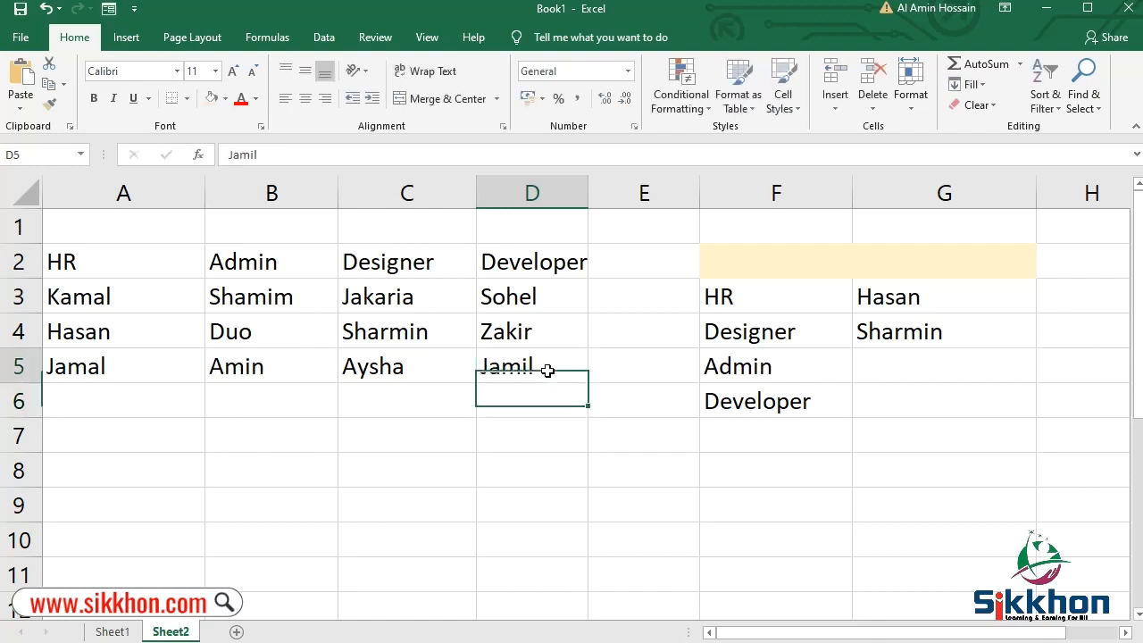
left_click(967, 399)
left_click(1045, 409)
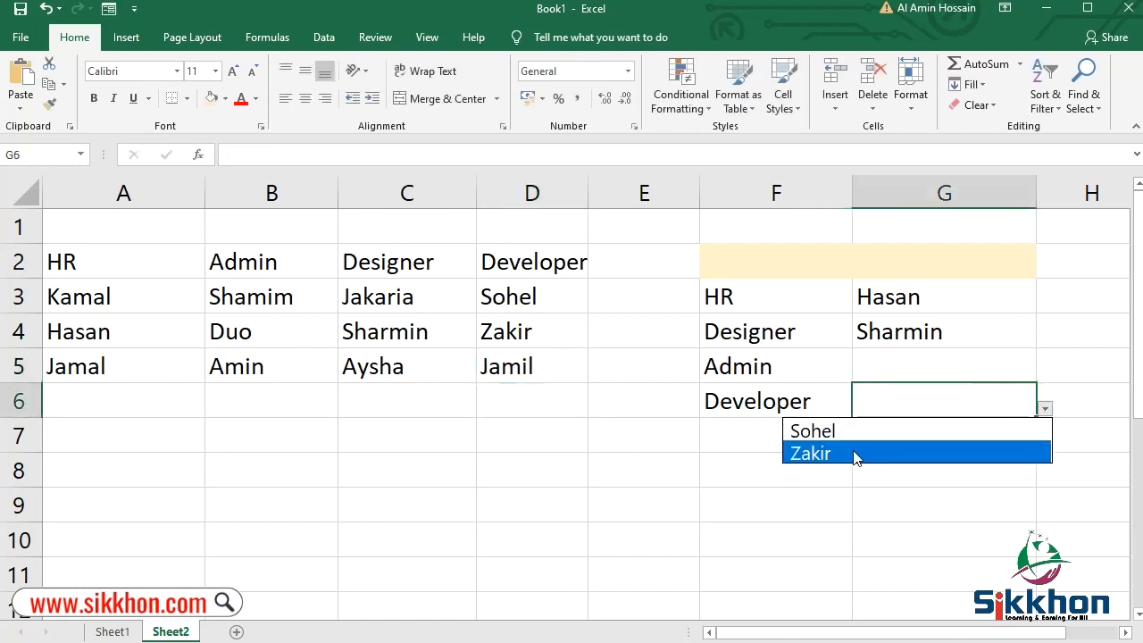
key("Escape")
- Recreate the named ranges from A2:D5 using only the top row as names, replacing the existing definition of Developer
left_click_drag(82, 259, 566, 370)
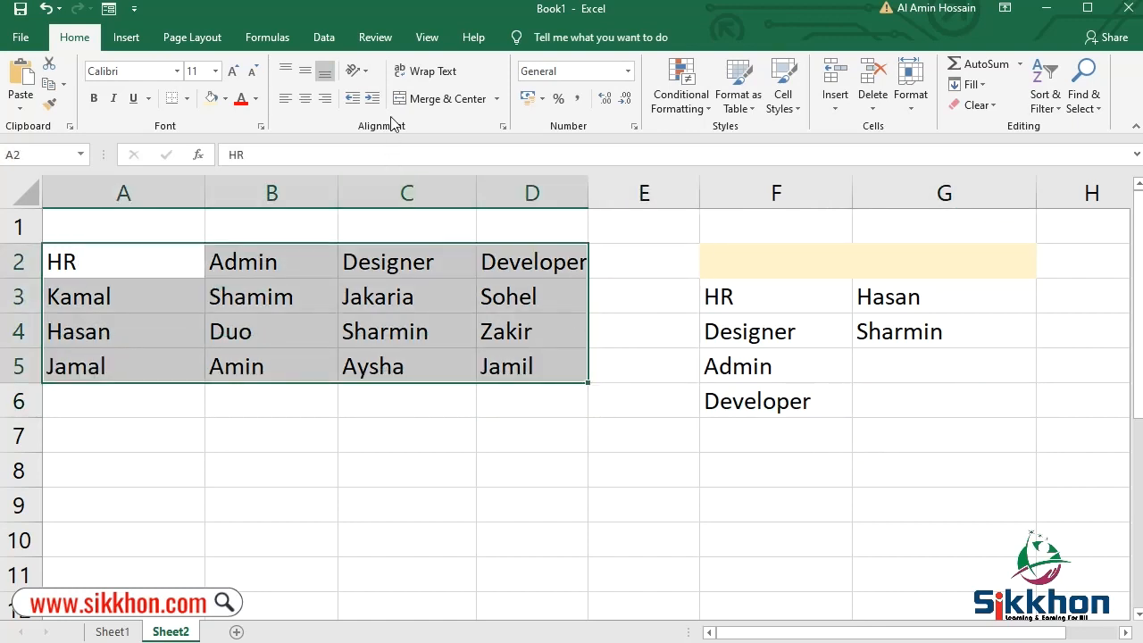
left_click(267, 37)
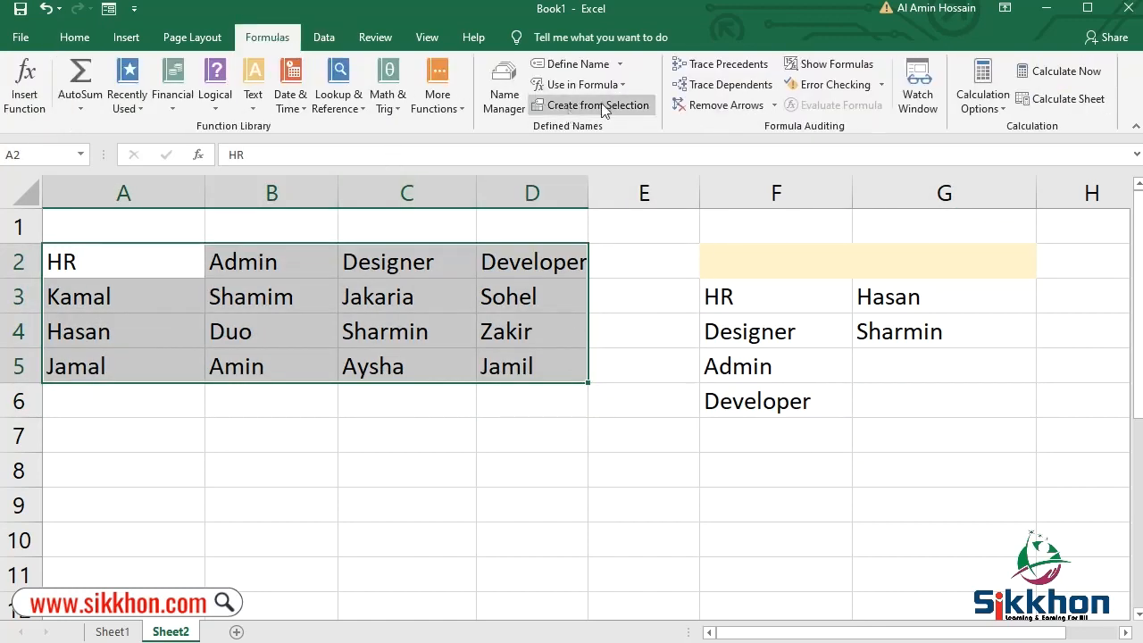
left_click(615, 105)
left_click(418, 333)
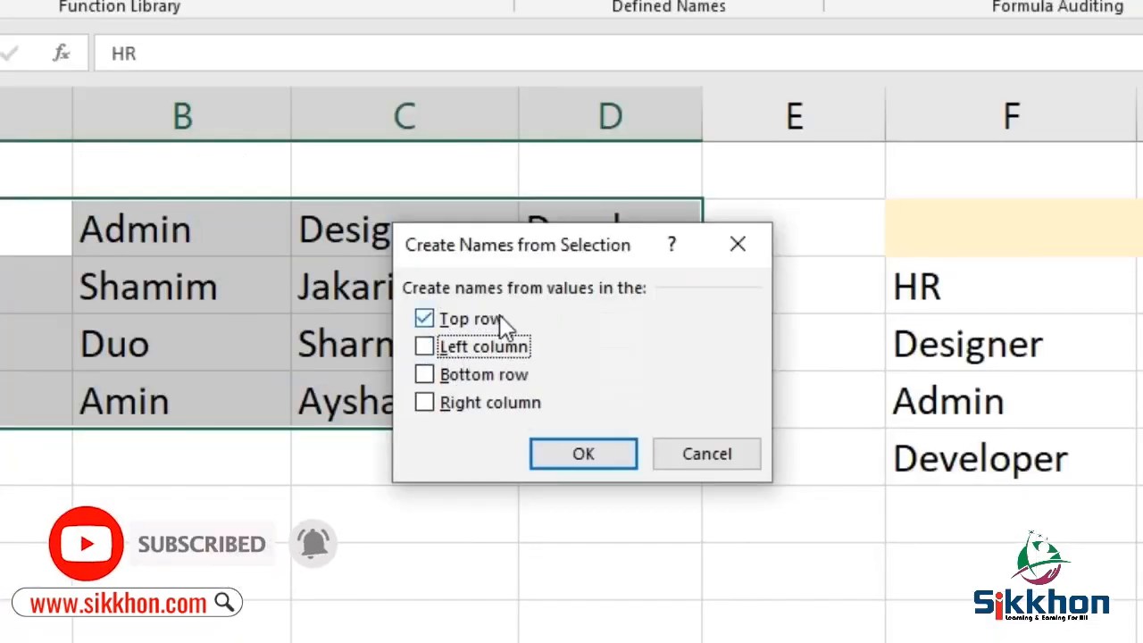
left_click(604, 442)
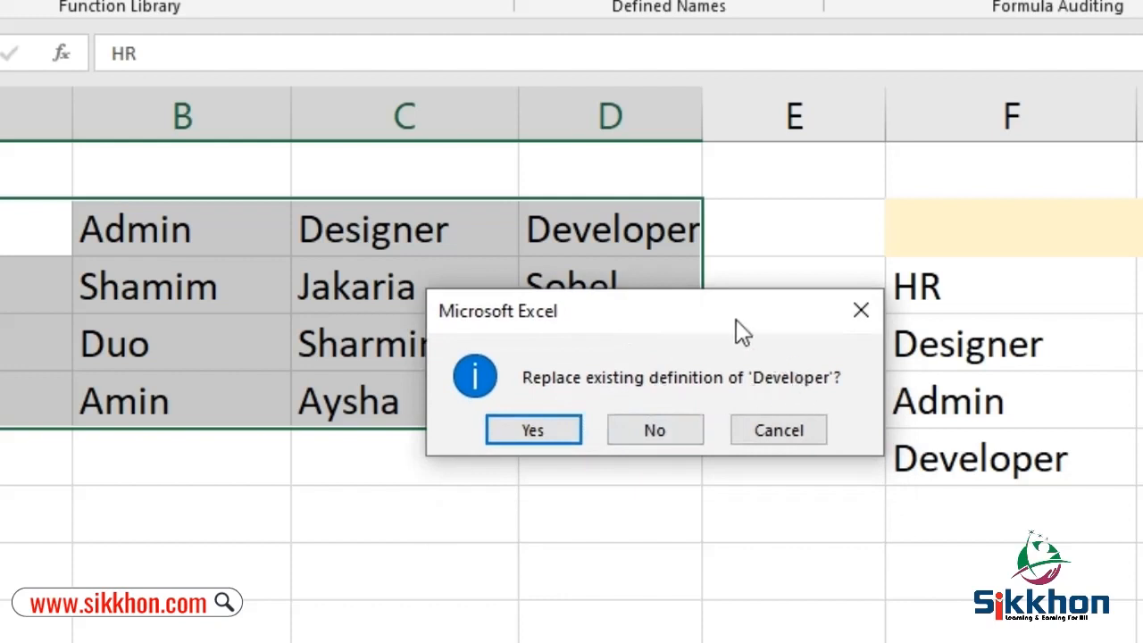
left_click_drag(746, 333, 1117, 315)
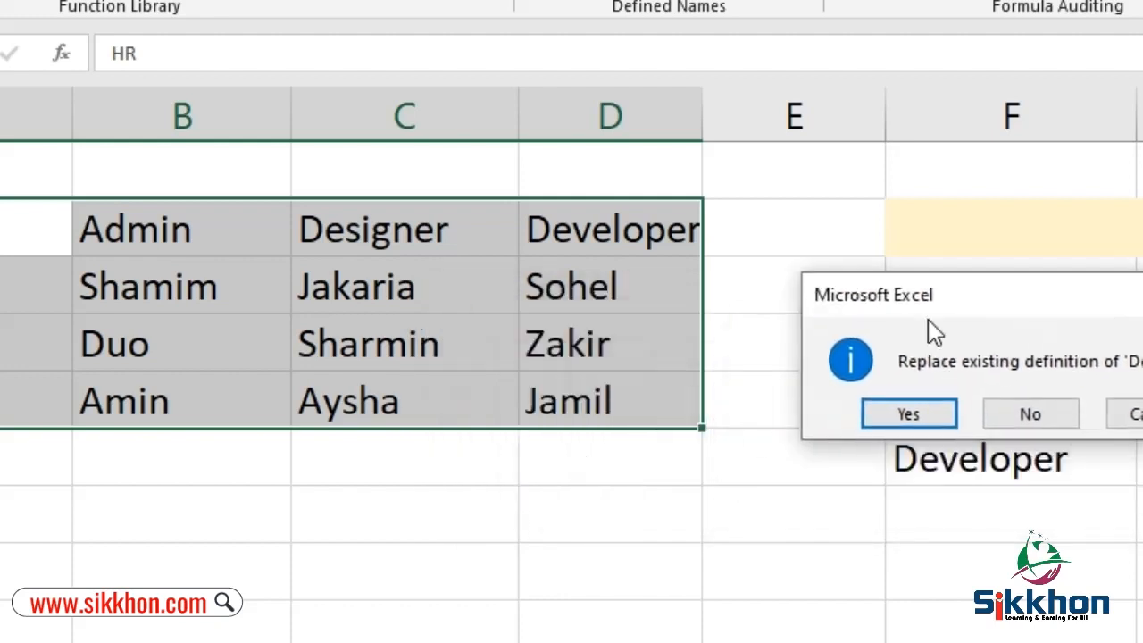
left_click_drag(953, 300, 873, 277)
left_click(830, 393)
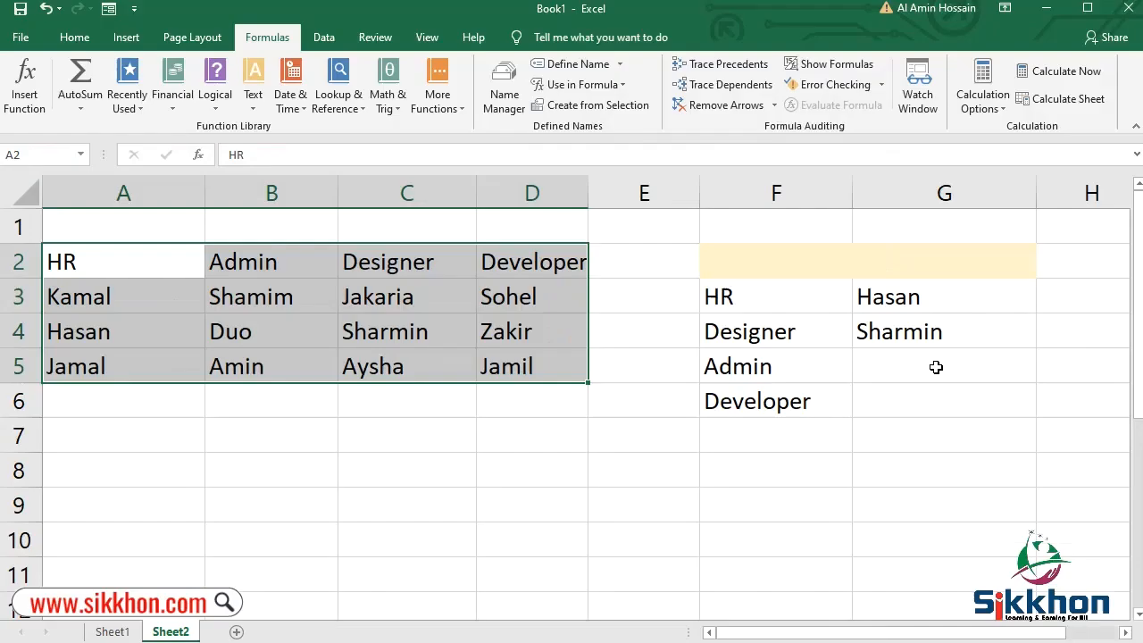
- Open the dependent employee dropdown in G6 to check the Developer names
left_click(926, 406)
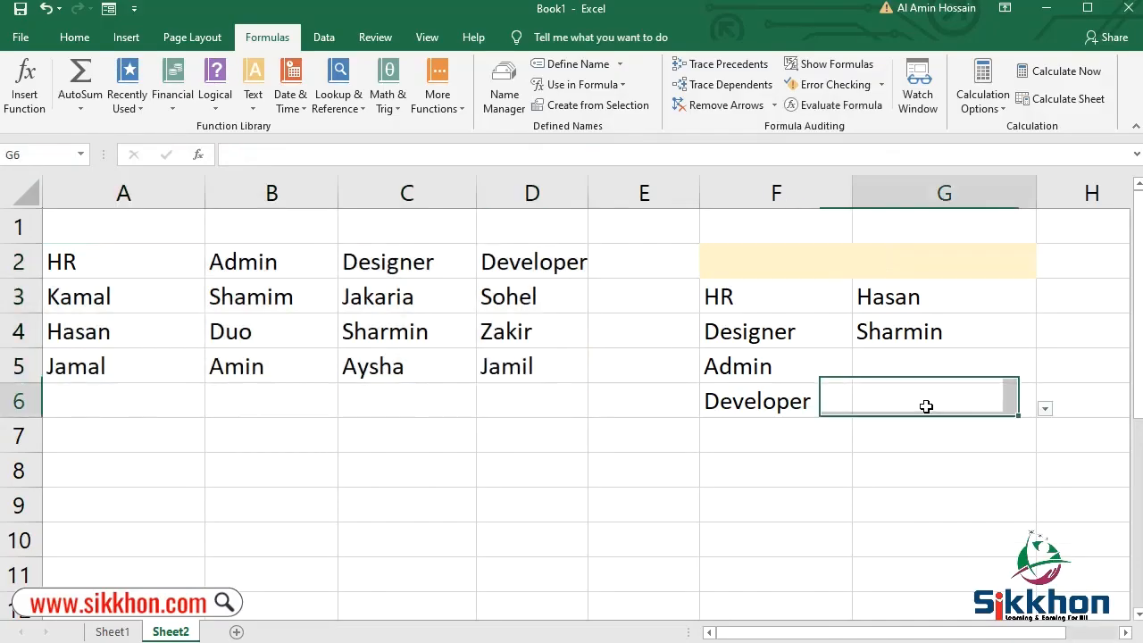
left_click(1045, 409)
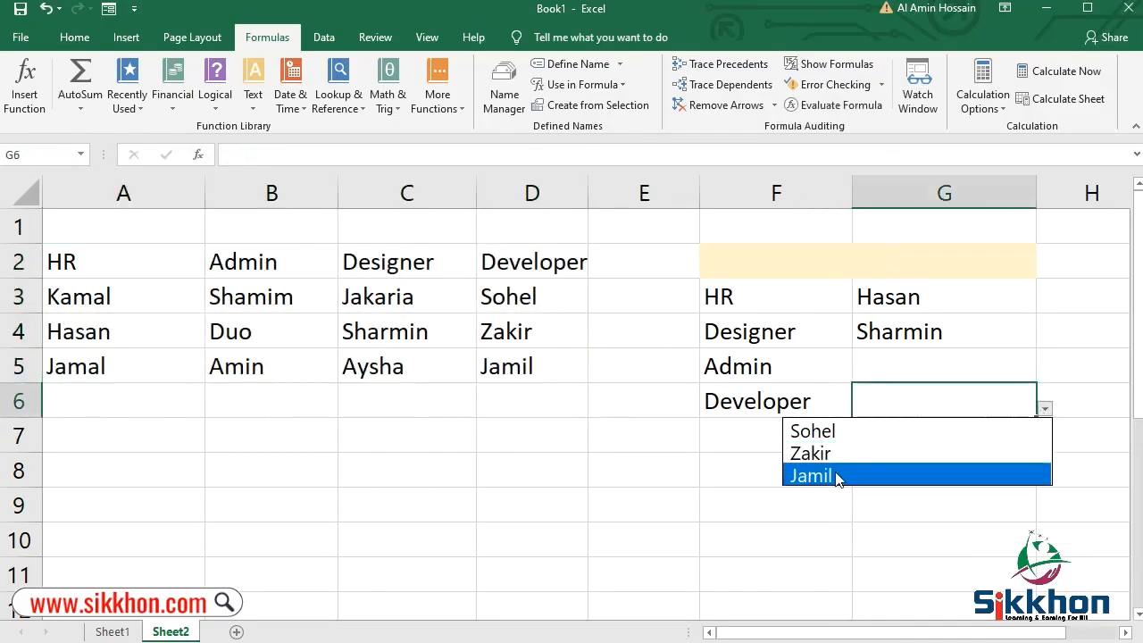